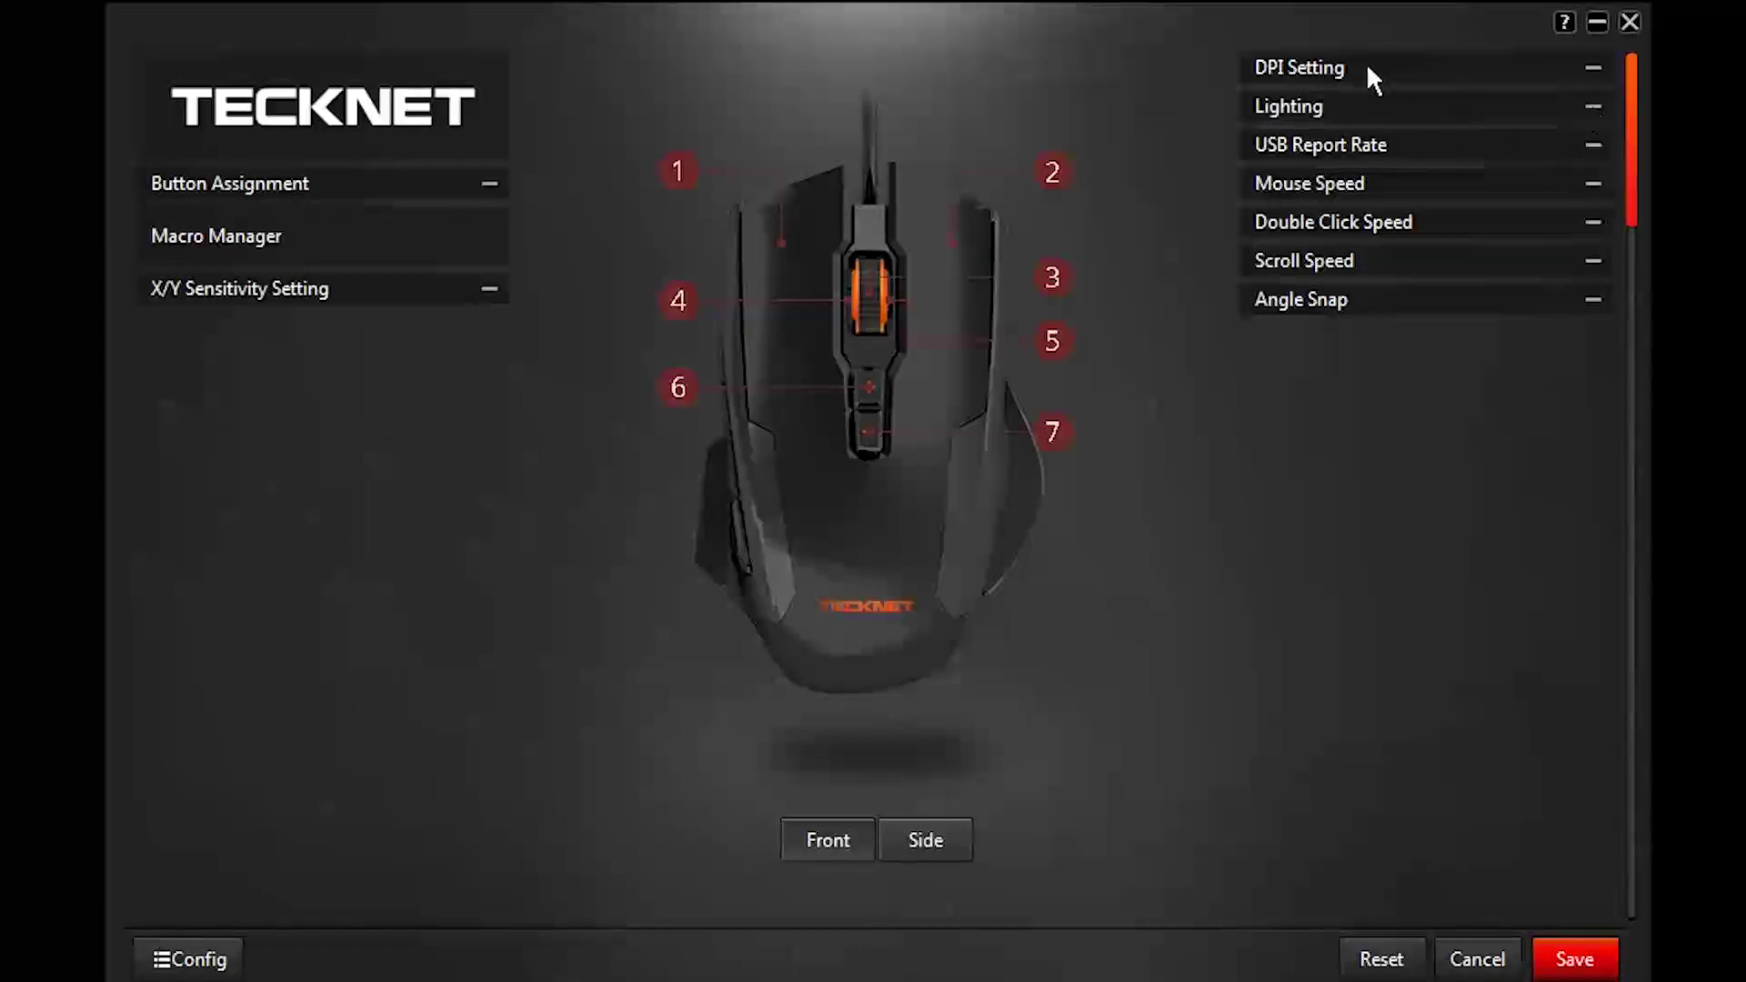
- Expand and collapse the DPI settings and the lighting mode settings to review them
left_click(1584, 70)
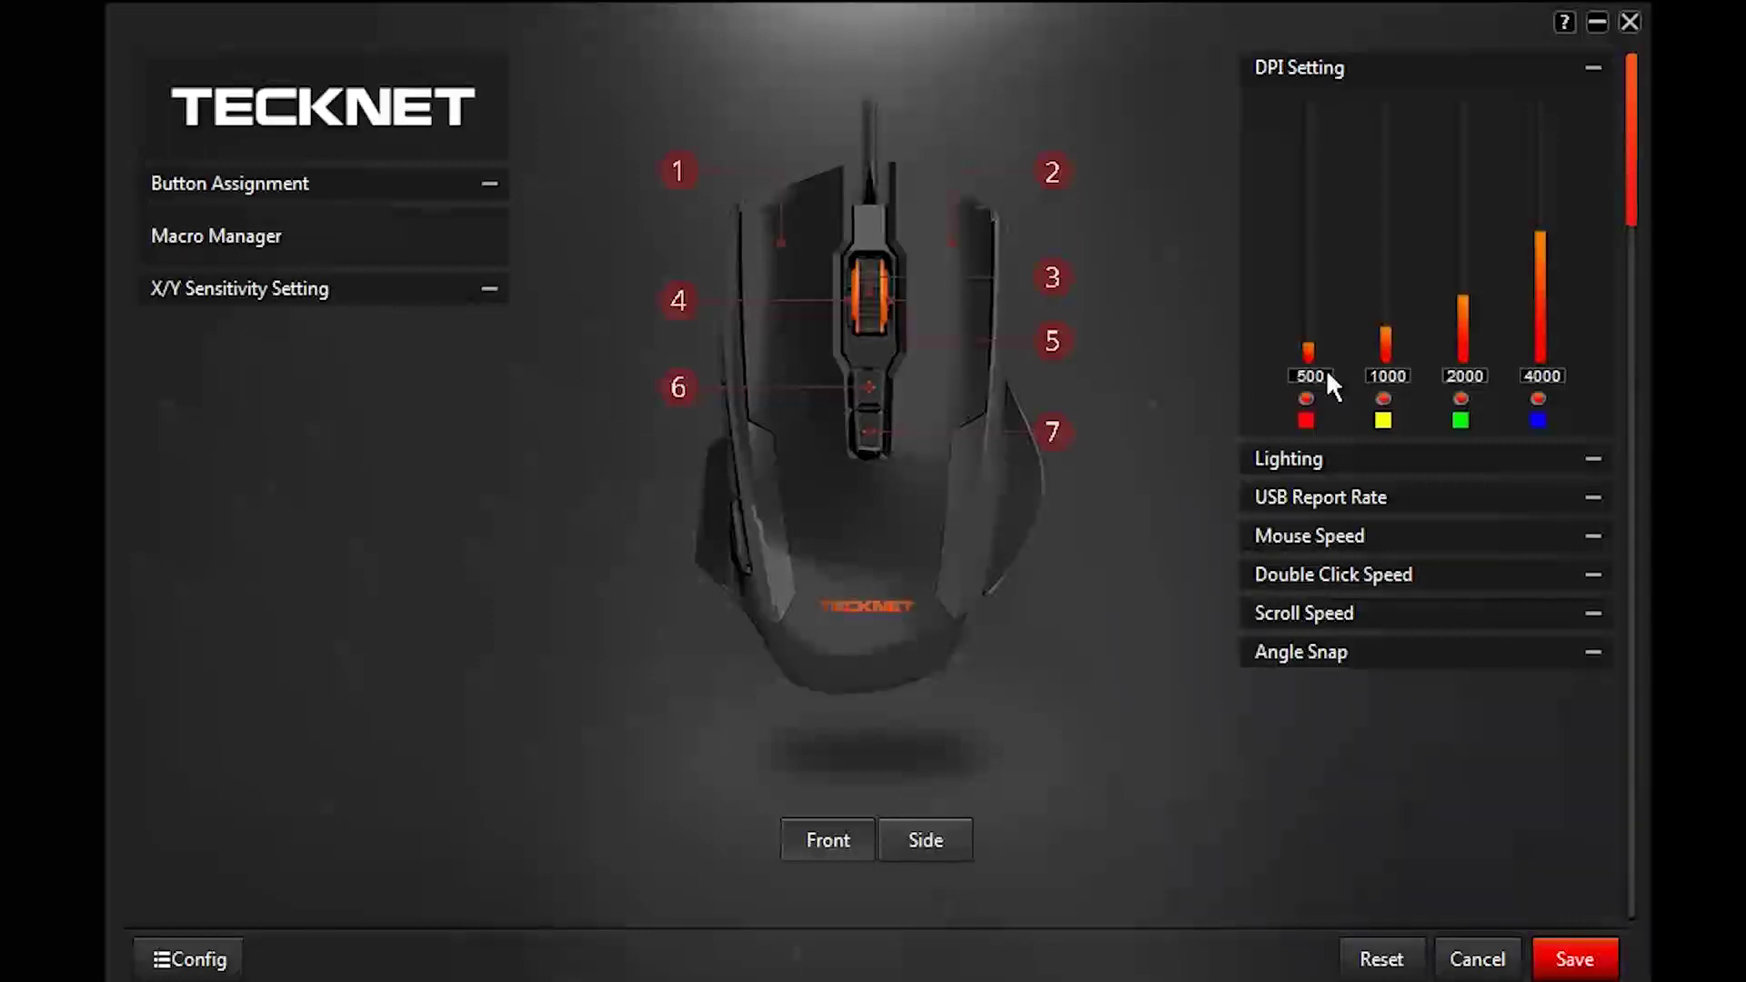
left_click(1593, 65)
left_click(1593, 106)
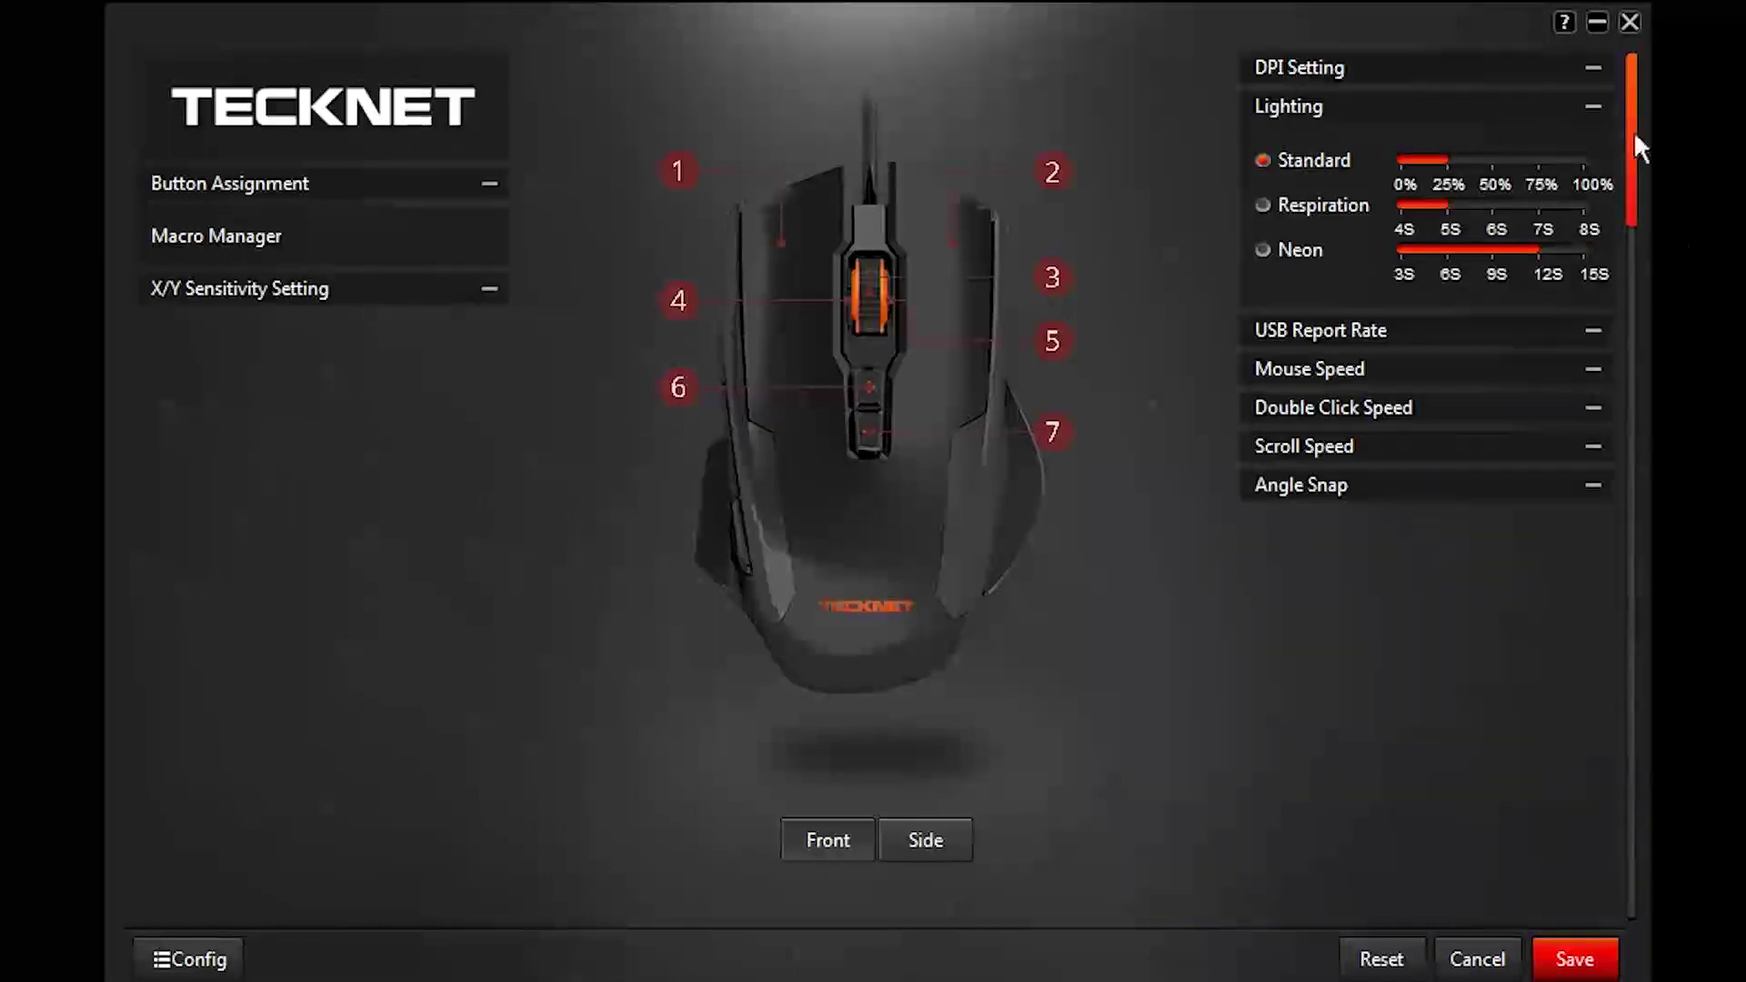
left_click(1592, 105)
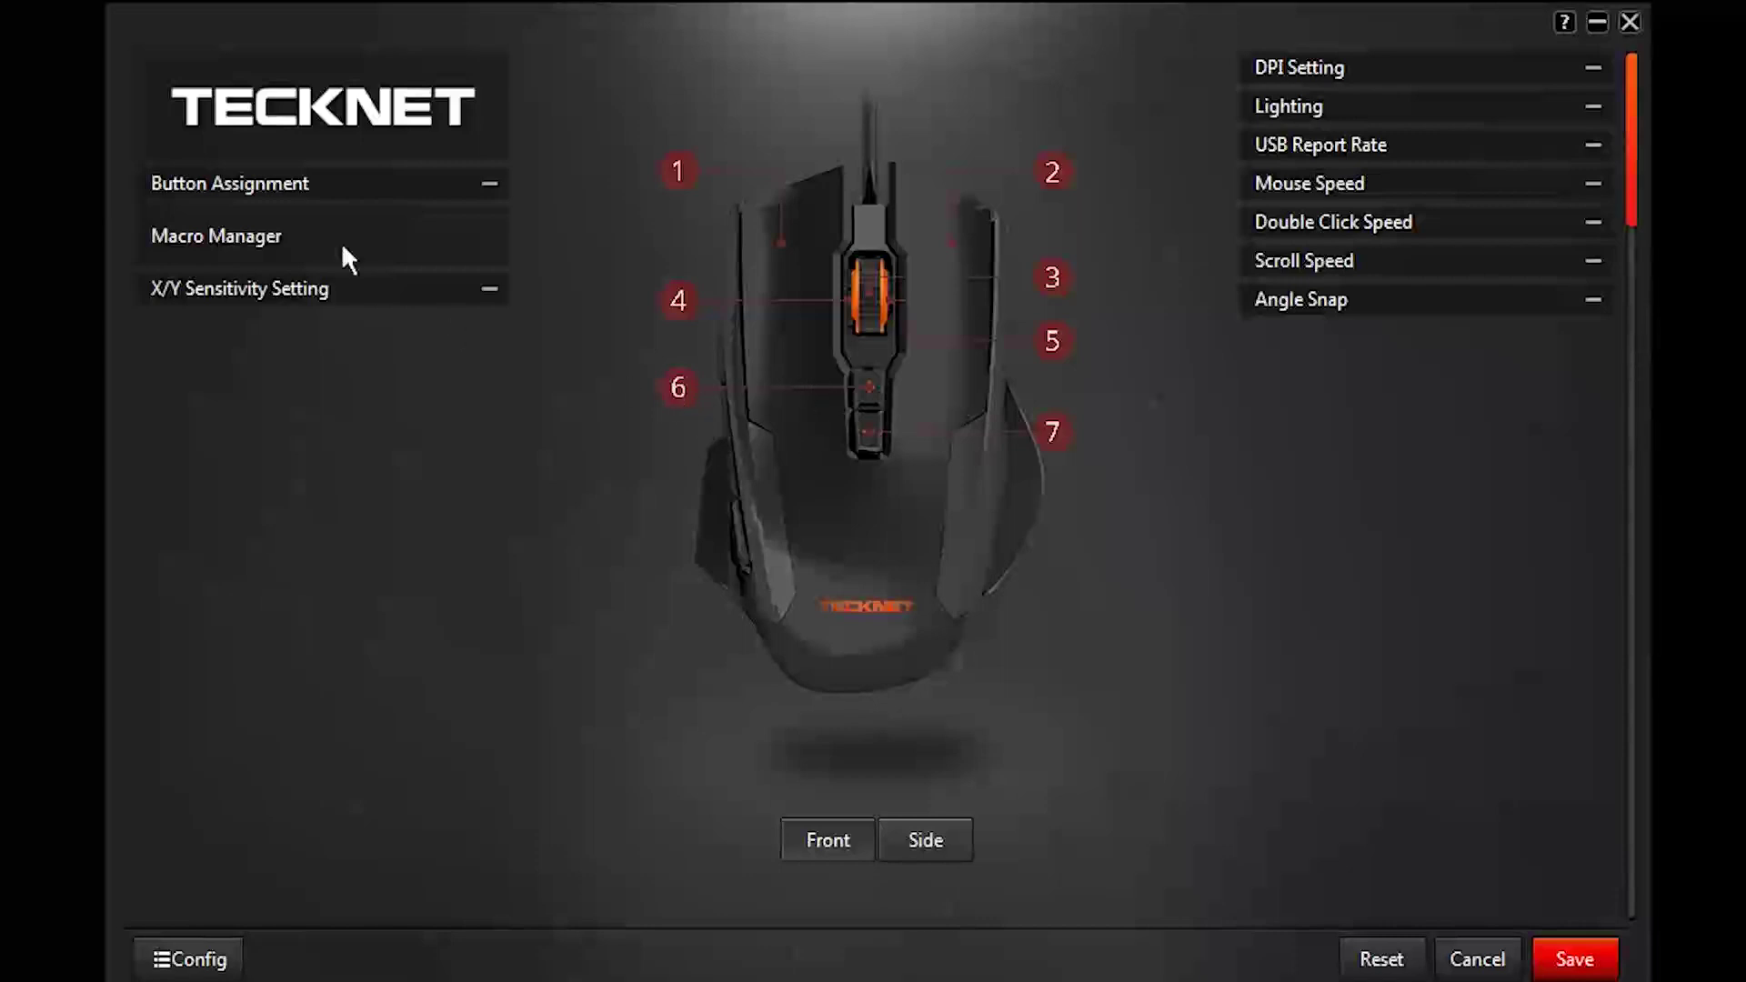
- Show the side buttons and each button's function, dismiss the Button 1 left-key warning, and view Button 2's choices
left_click(930, 837)
left_click(492, 181)
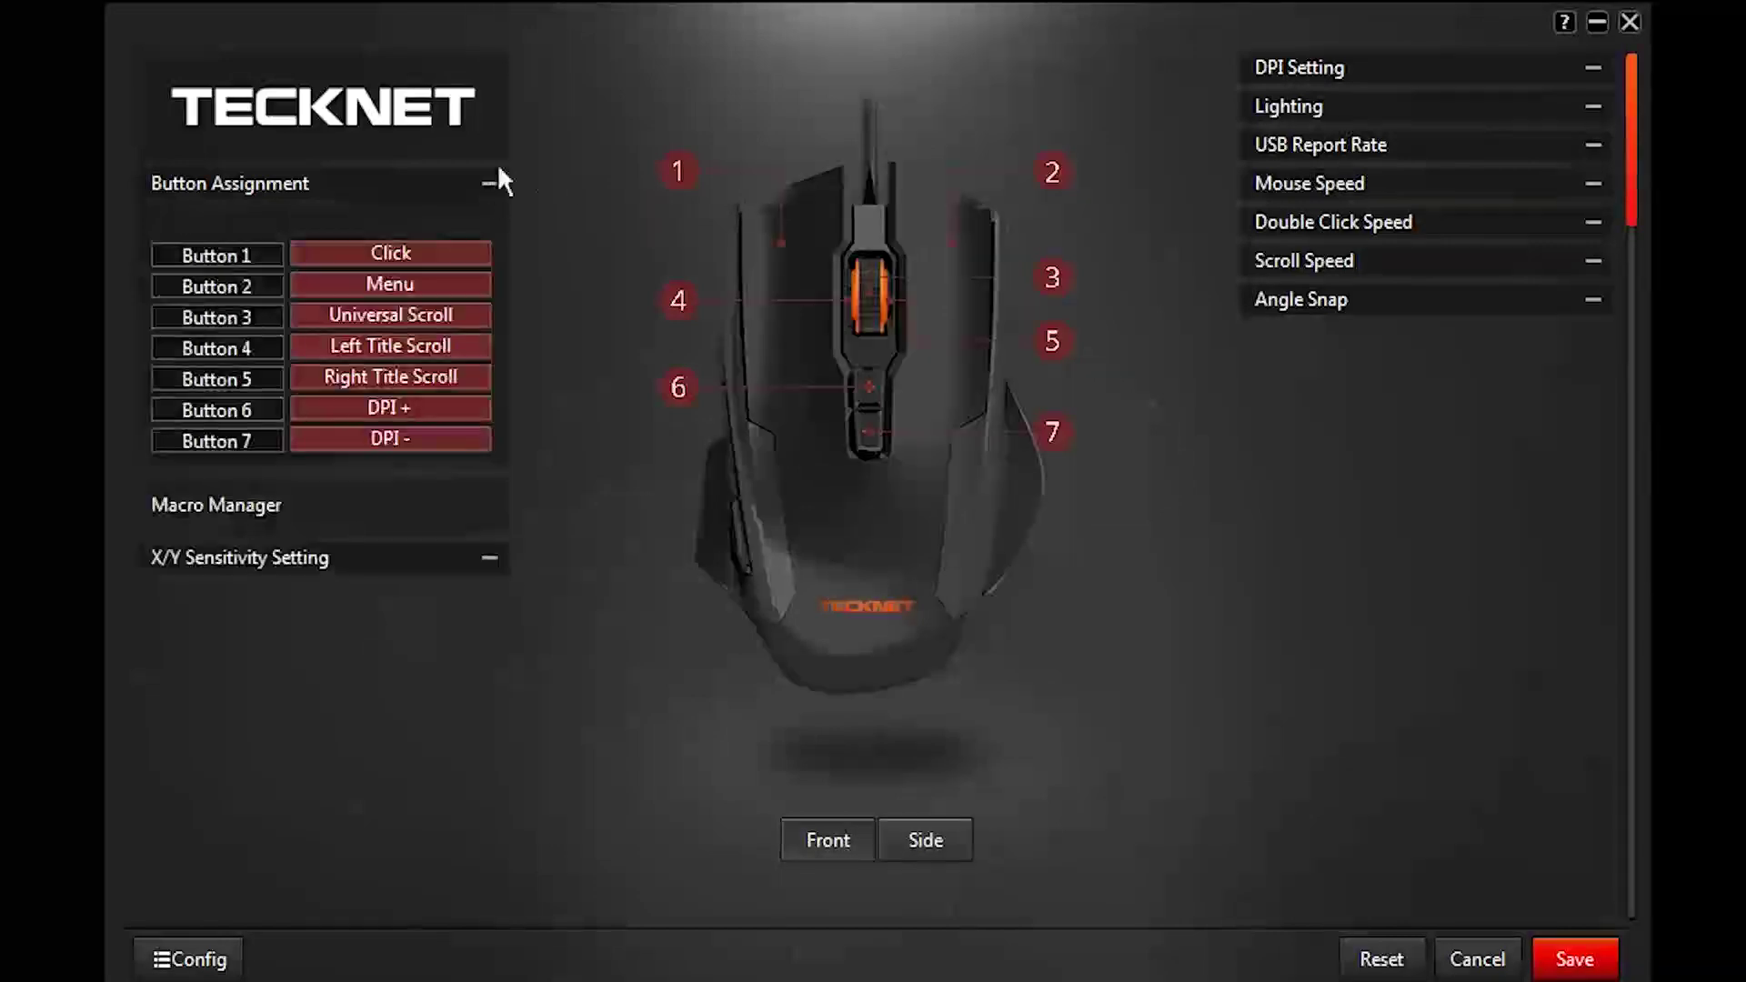
left_click(402, 256)
left_click(926, 566)
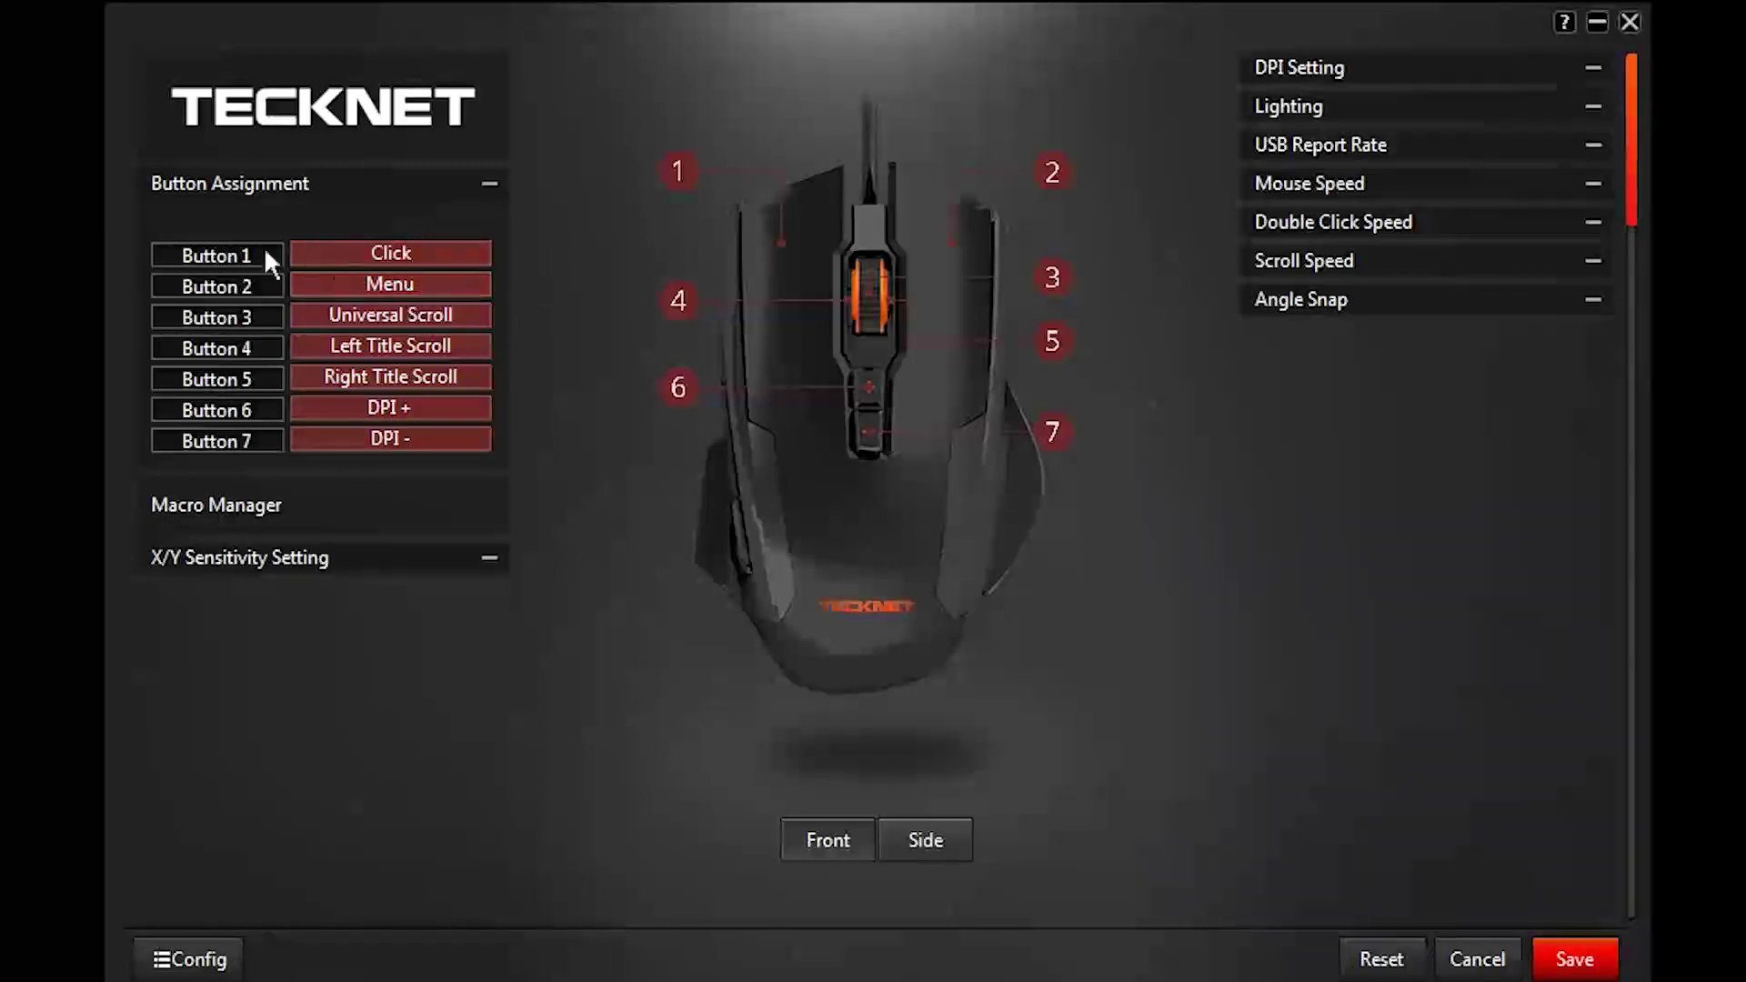
left_click(391, 284)
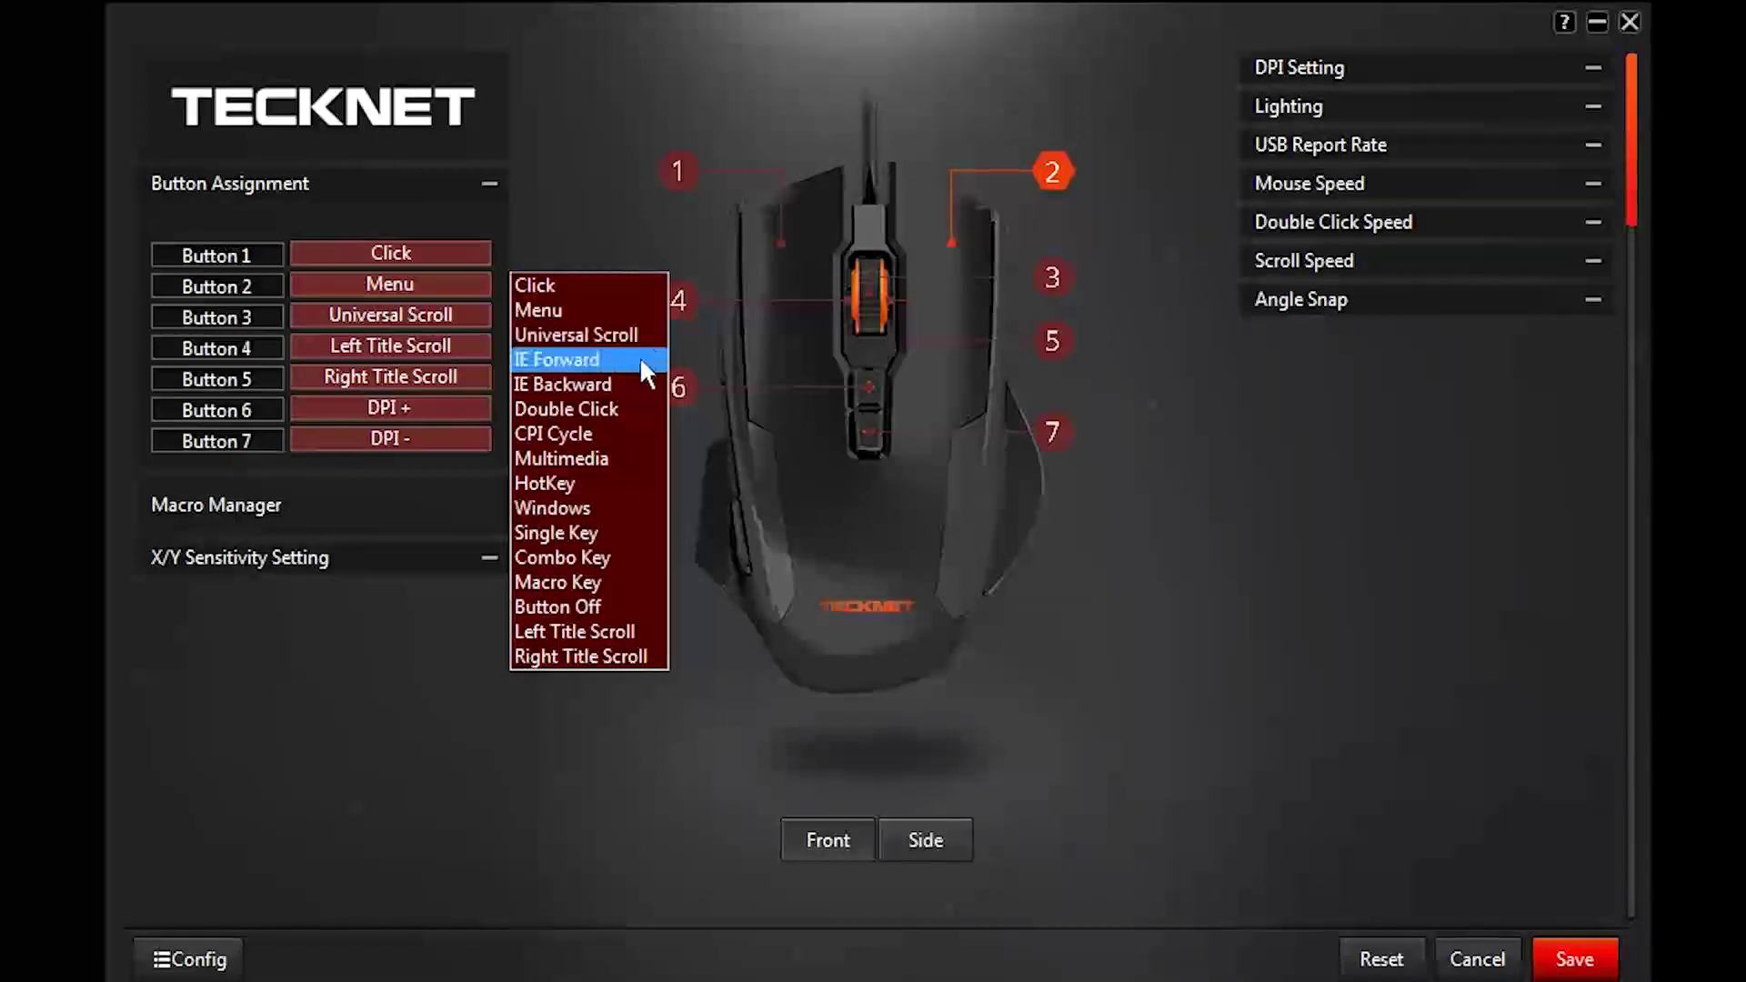
mouse_move(610, 436)
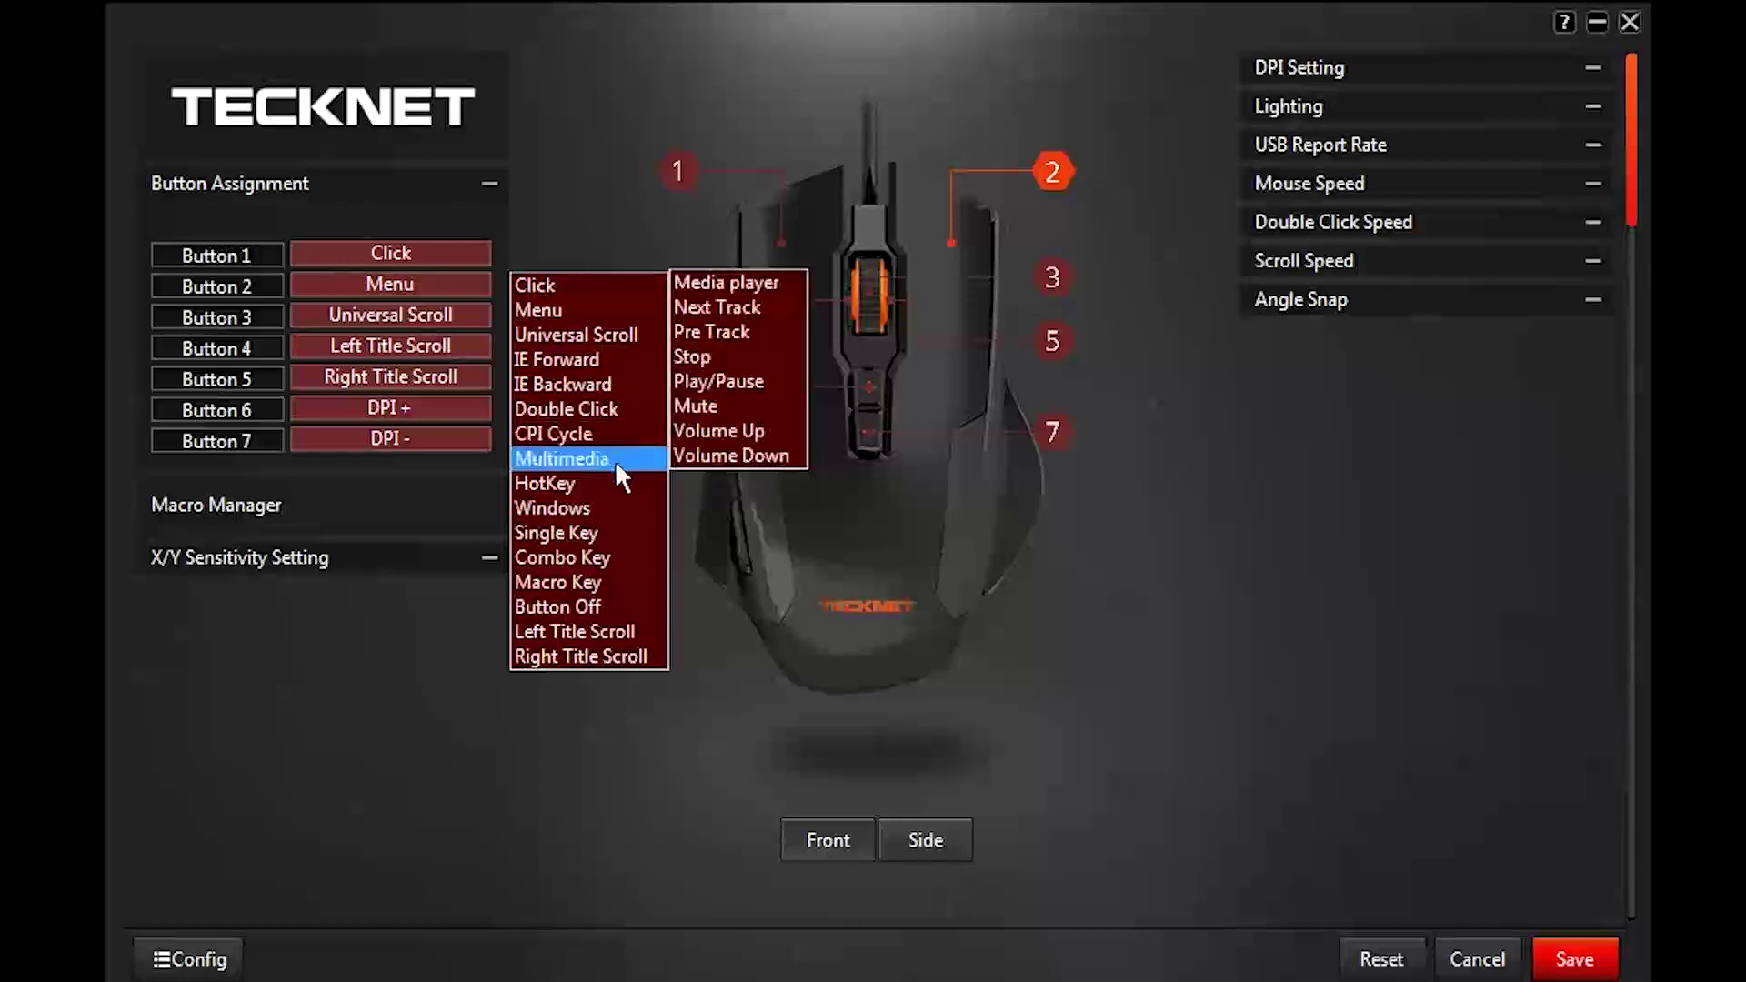
mouse_move(608, 485)
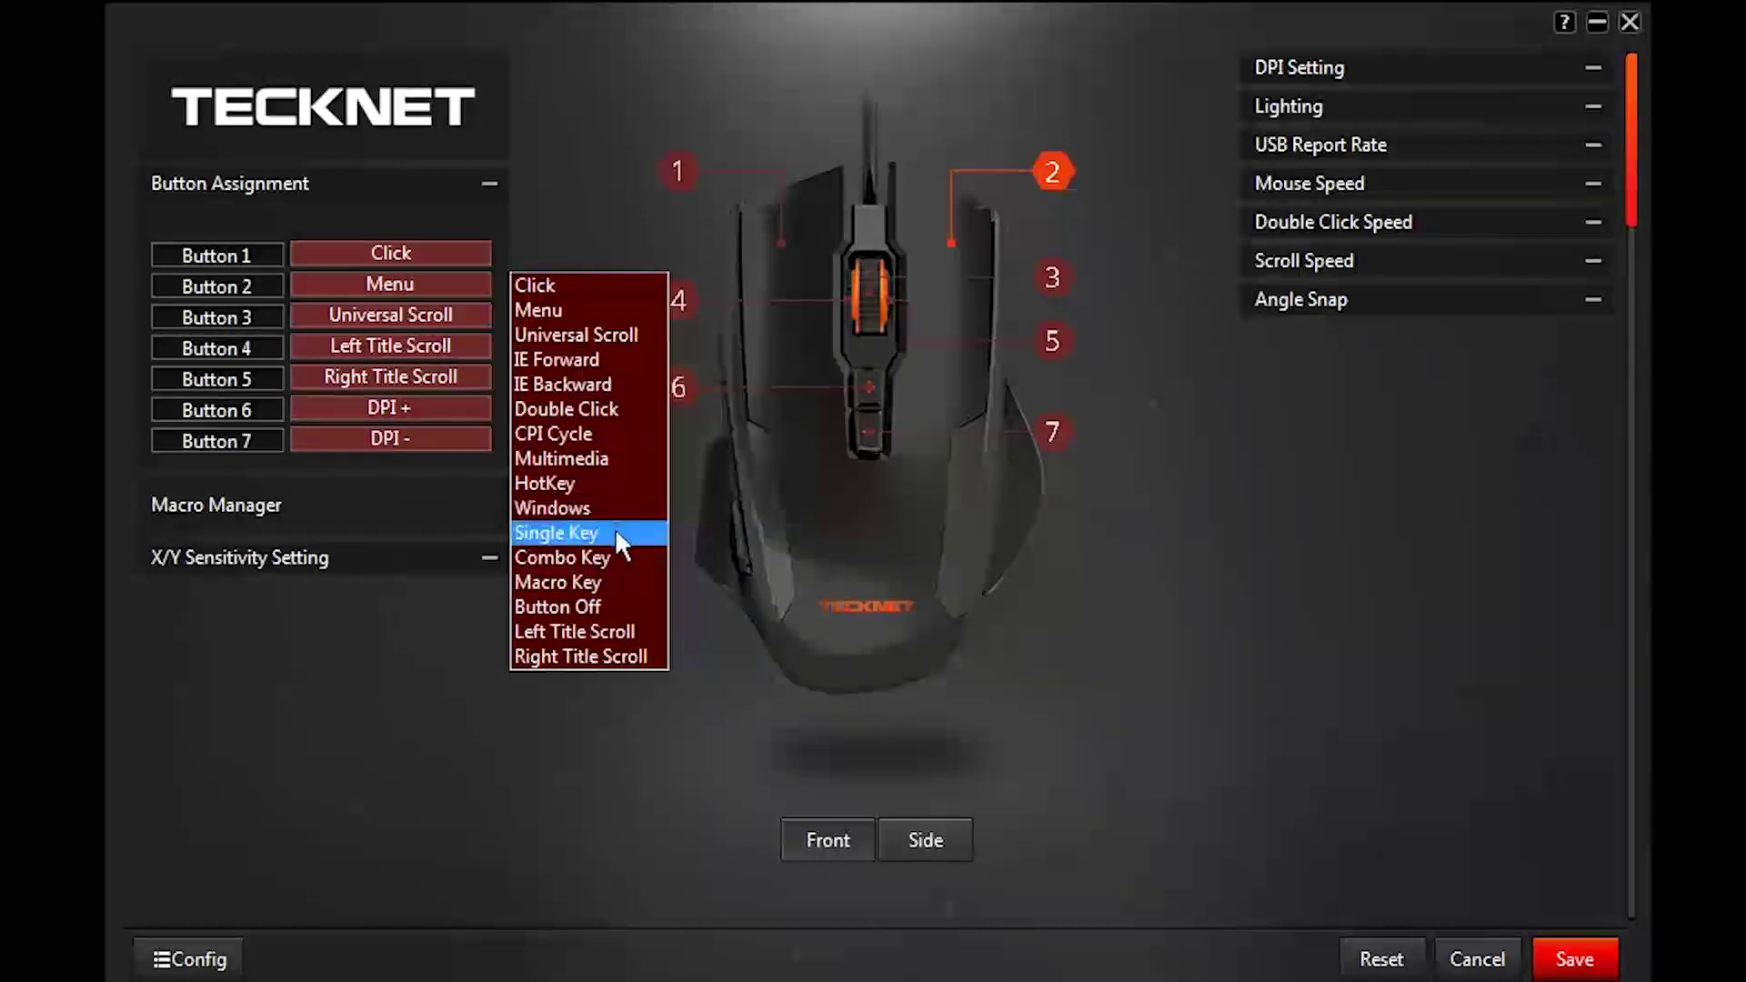
left_click(617, 535)
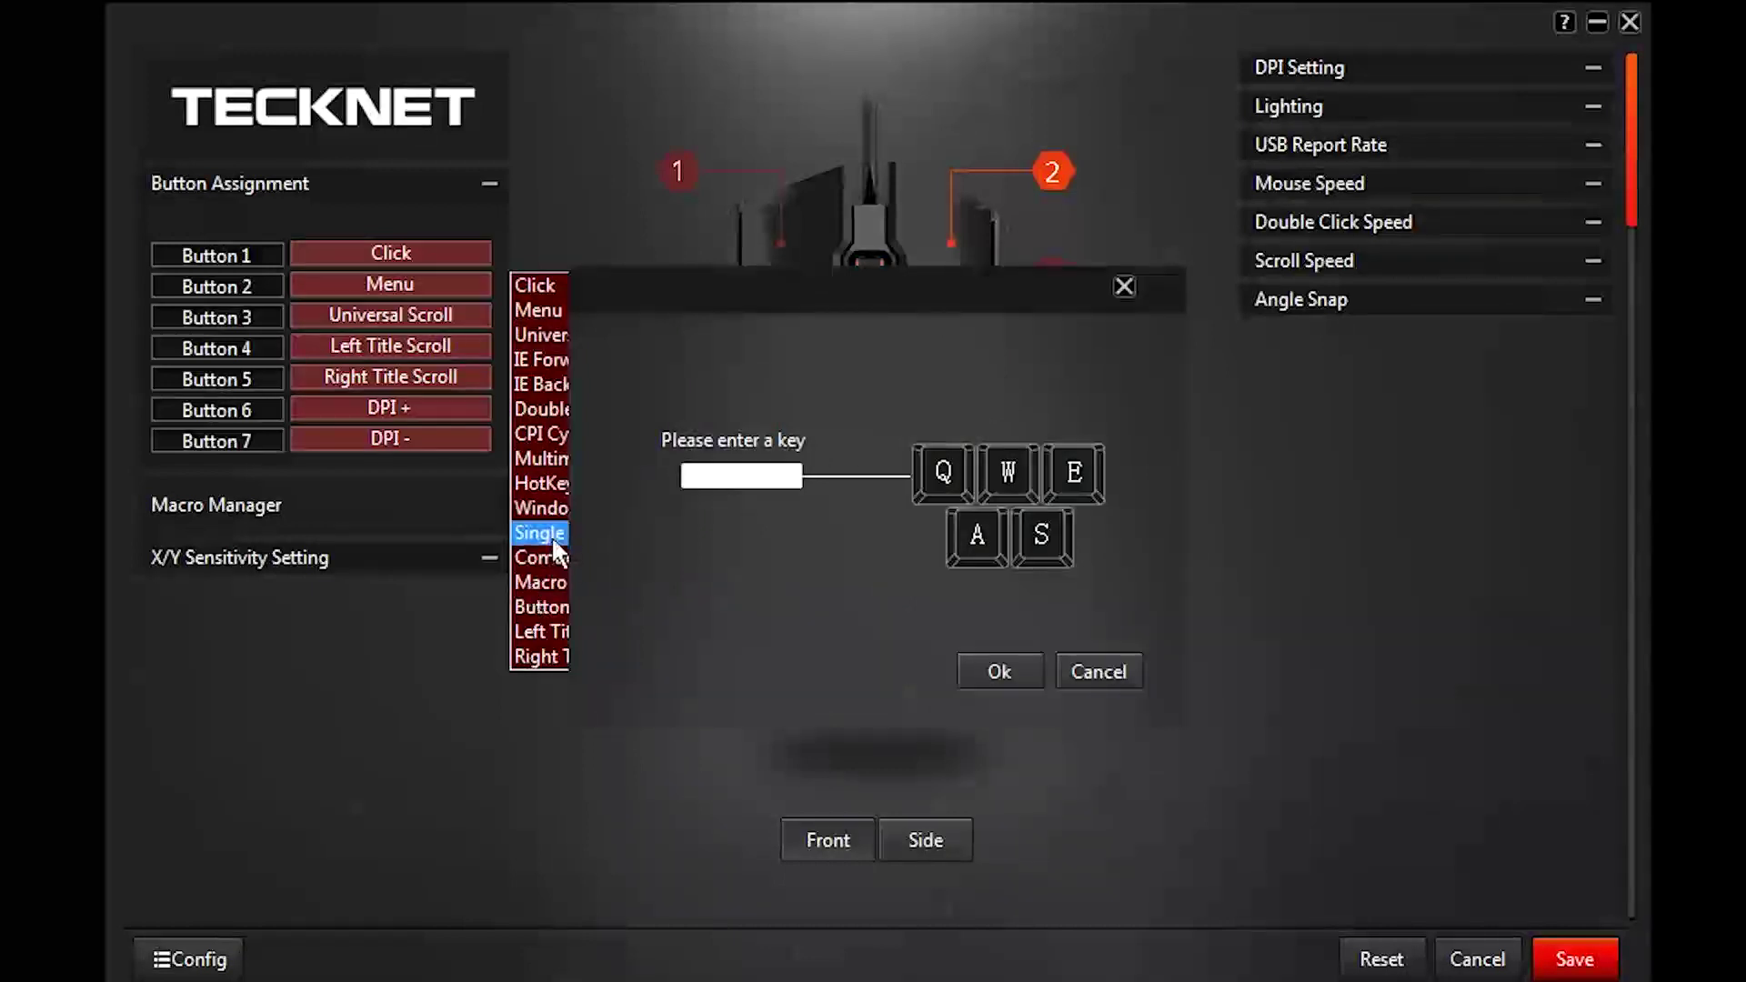
left_click(1019, 674)
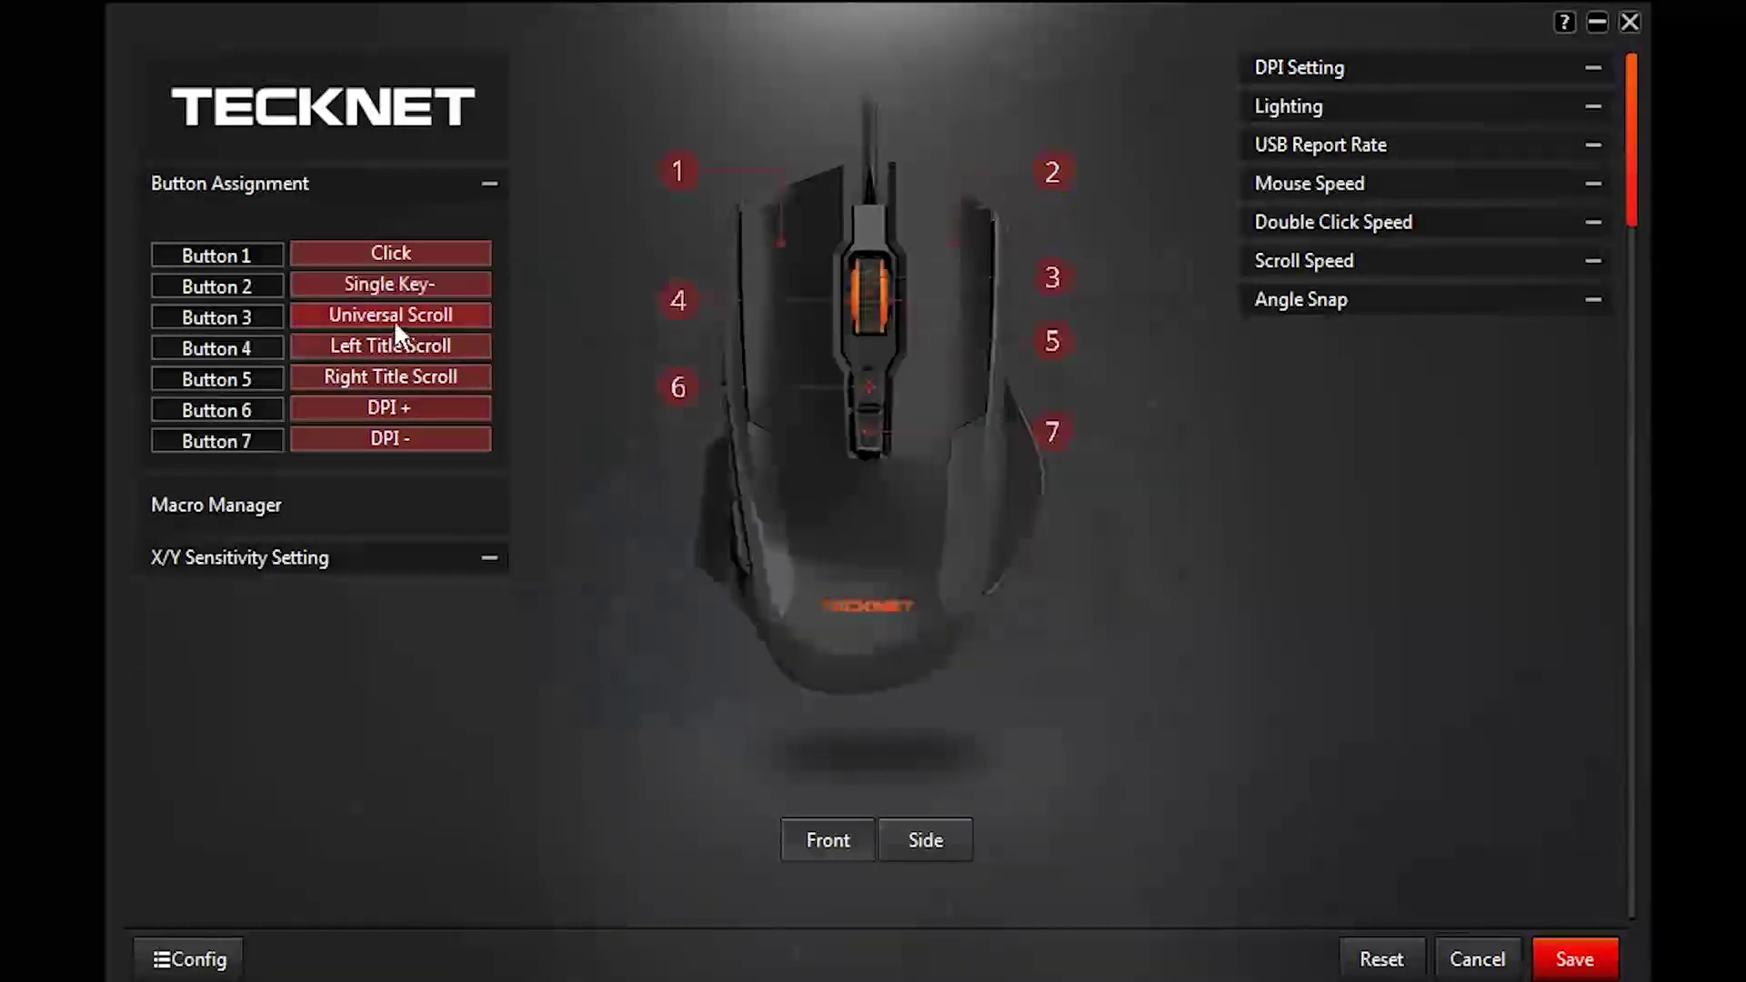
left_click(412, 282)
left_click(565, 309)
left_click(428, 284)
mouse_move(593, 457)
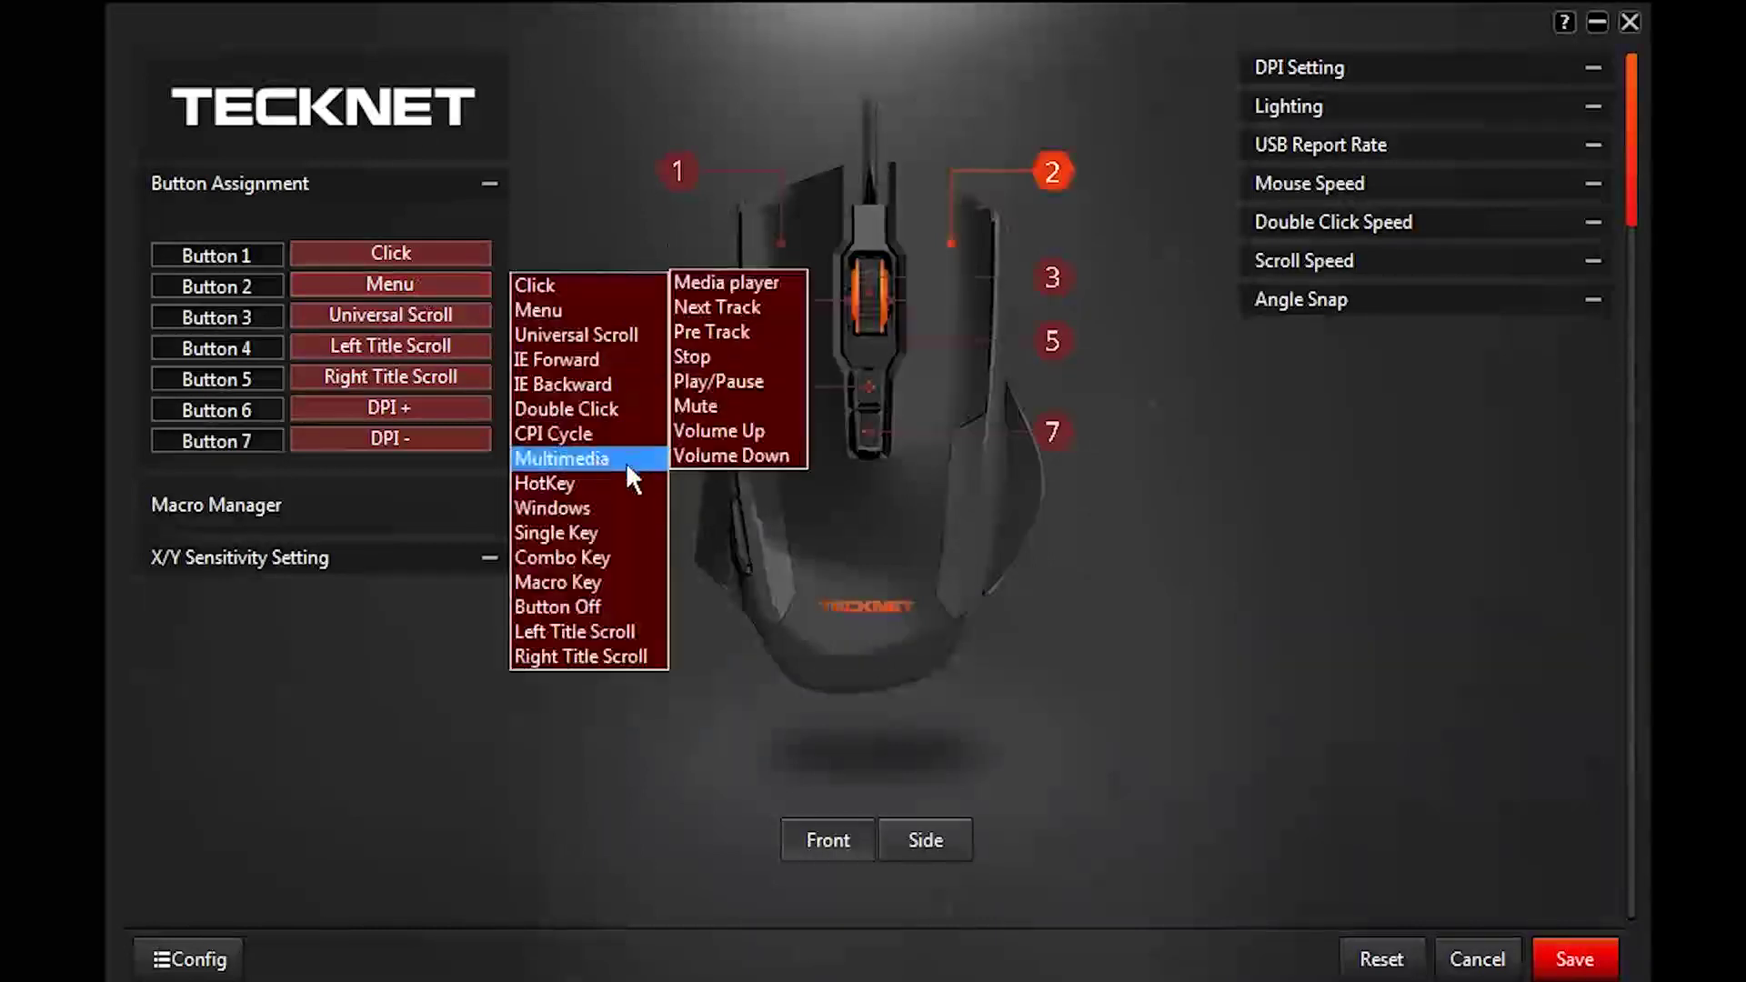
left_click(626, 557)
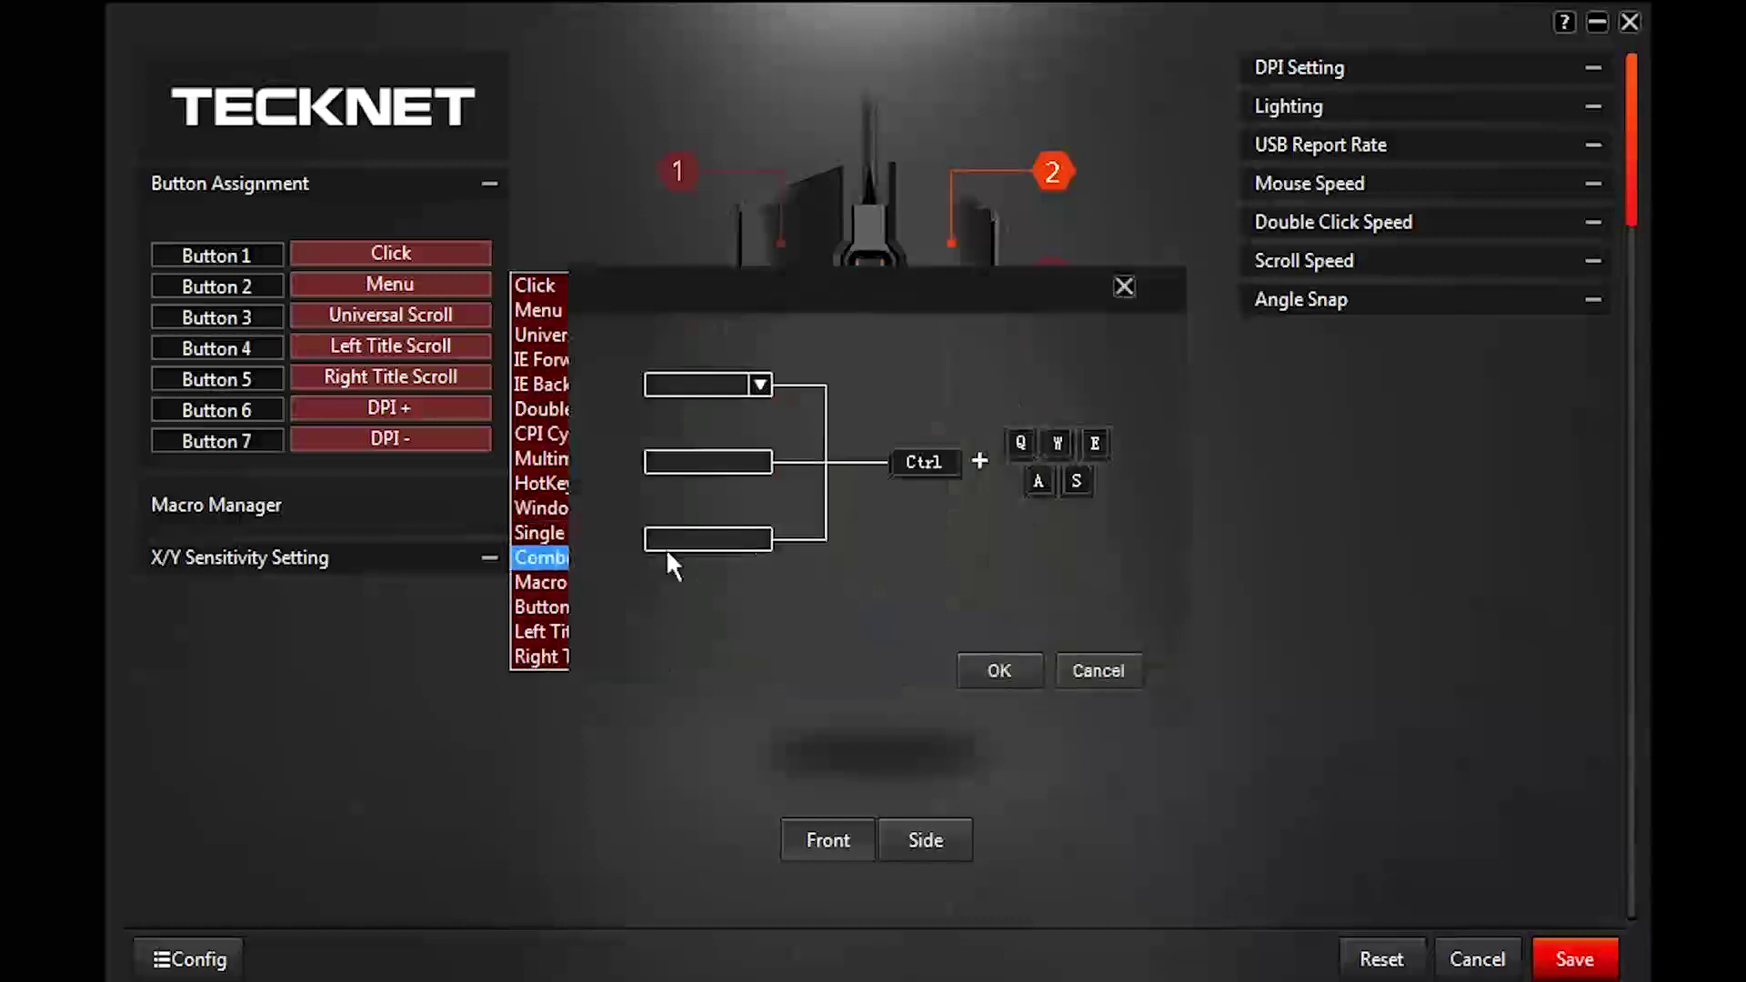
left_click(758, 385)
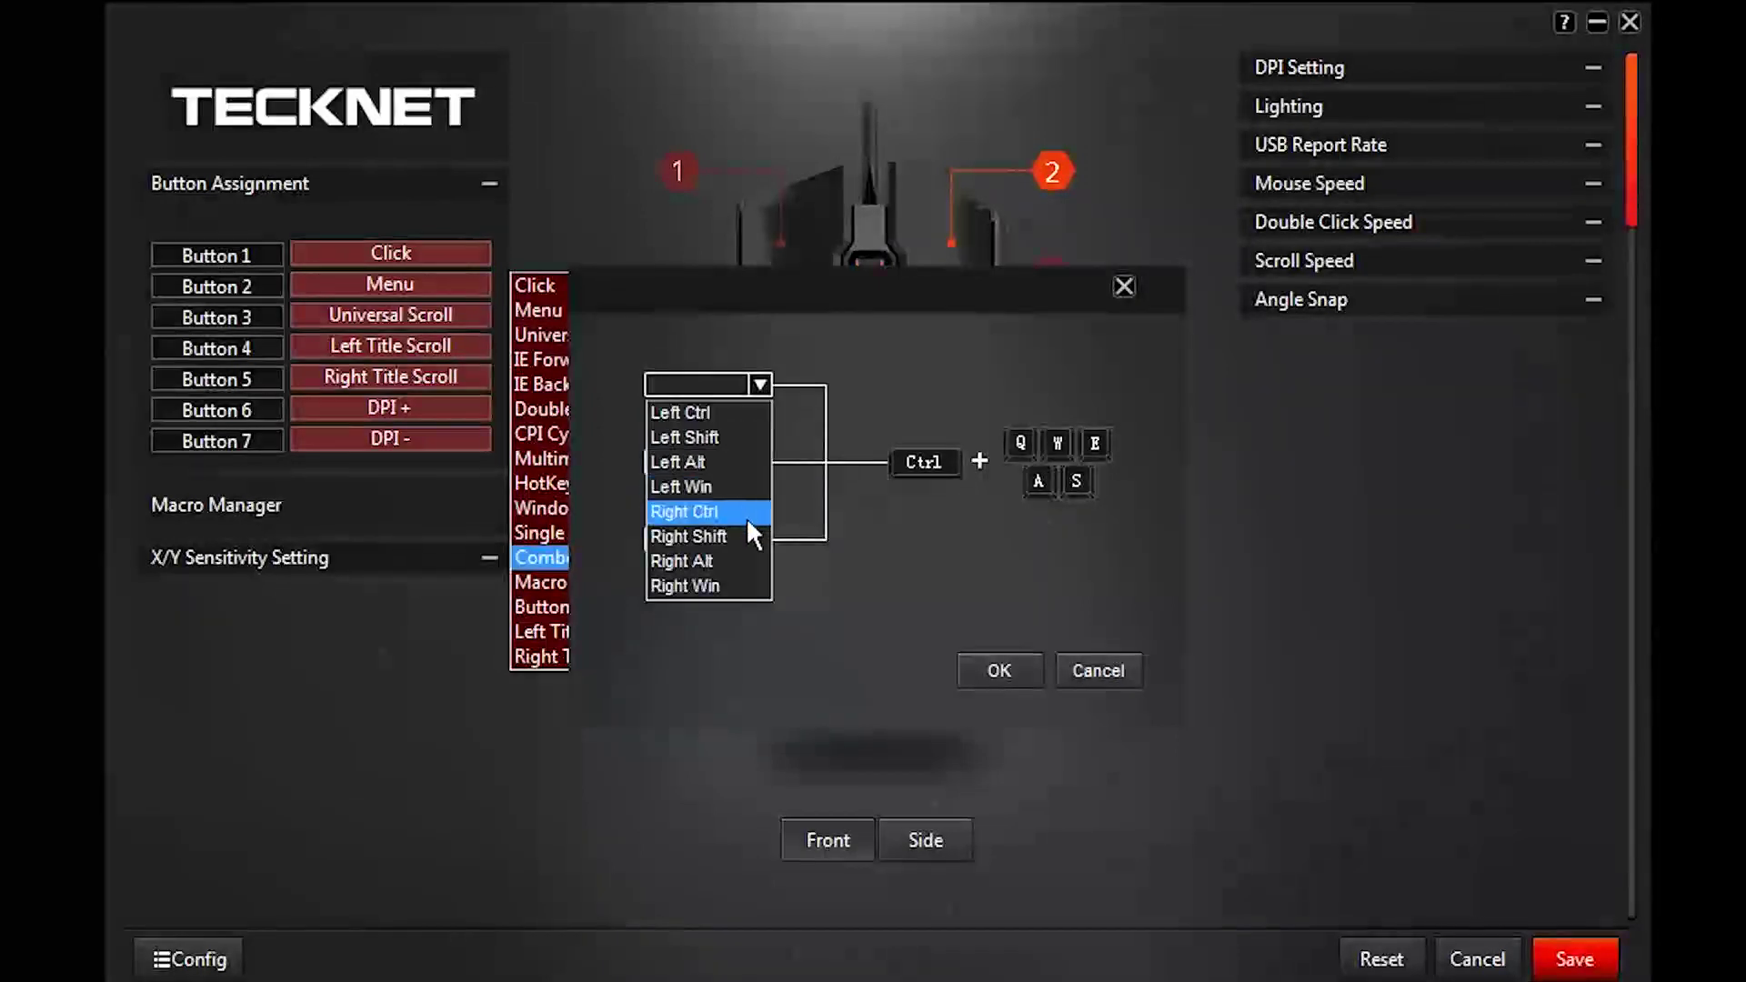
left_click(855, 457)
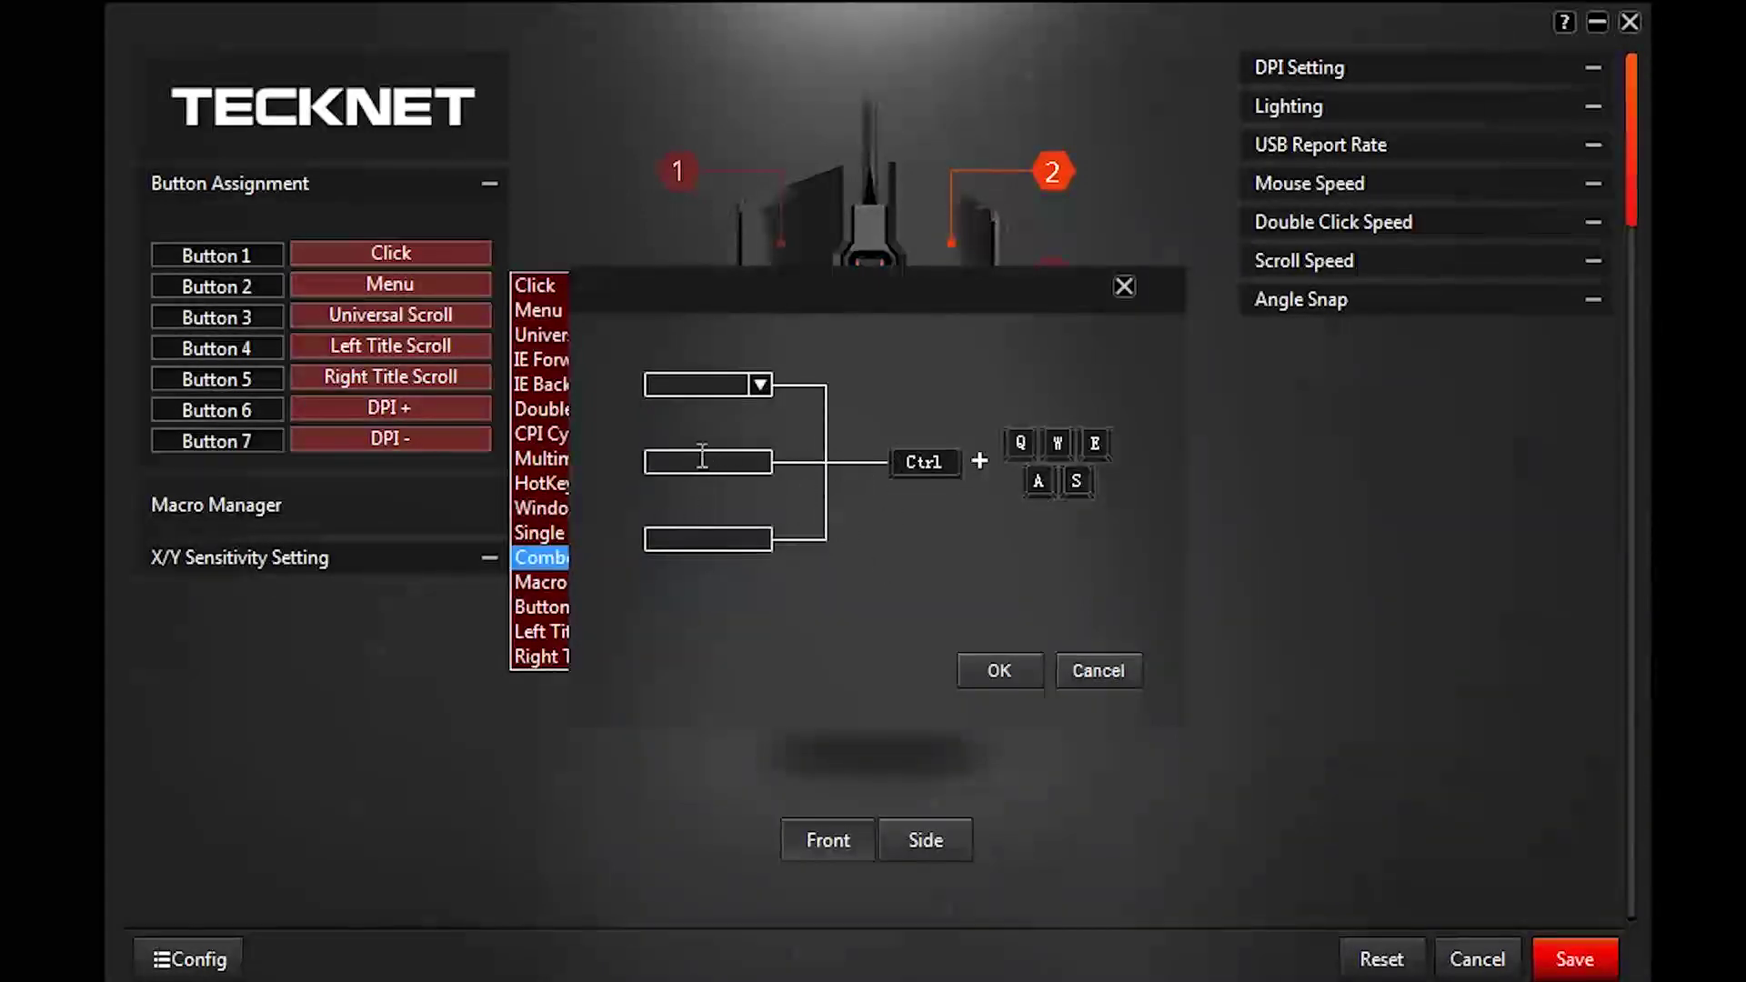
left_click(1098, 671)
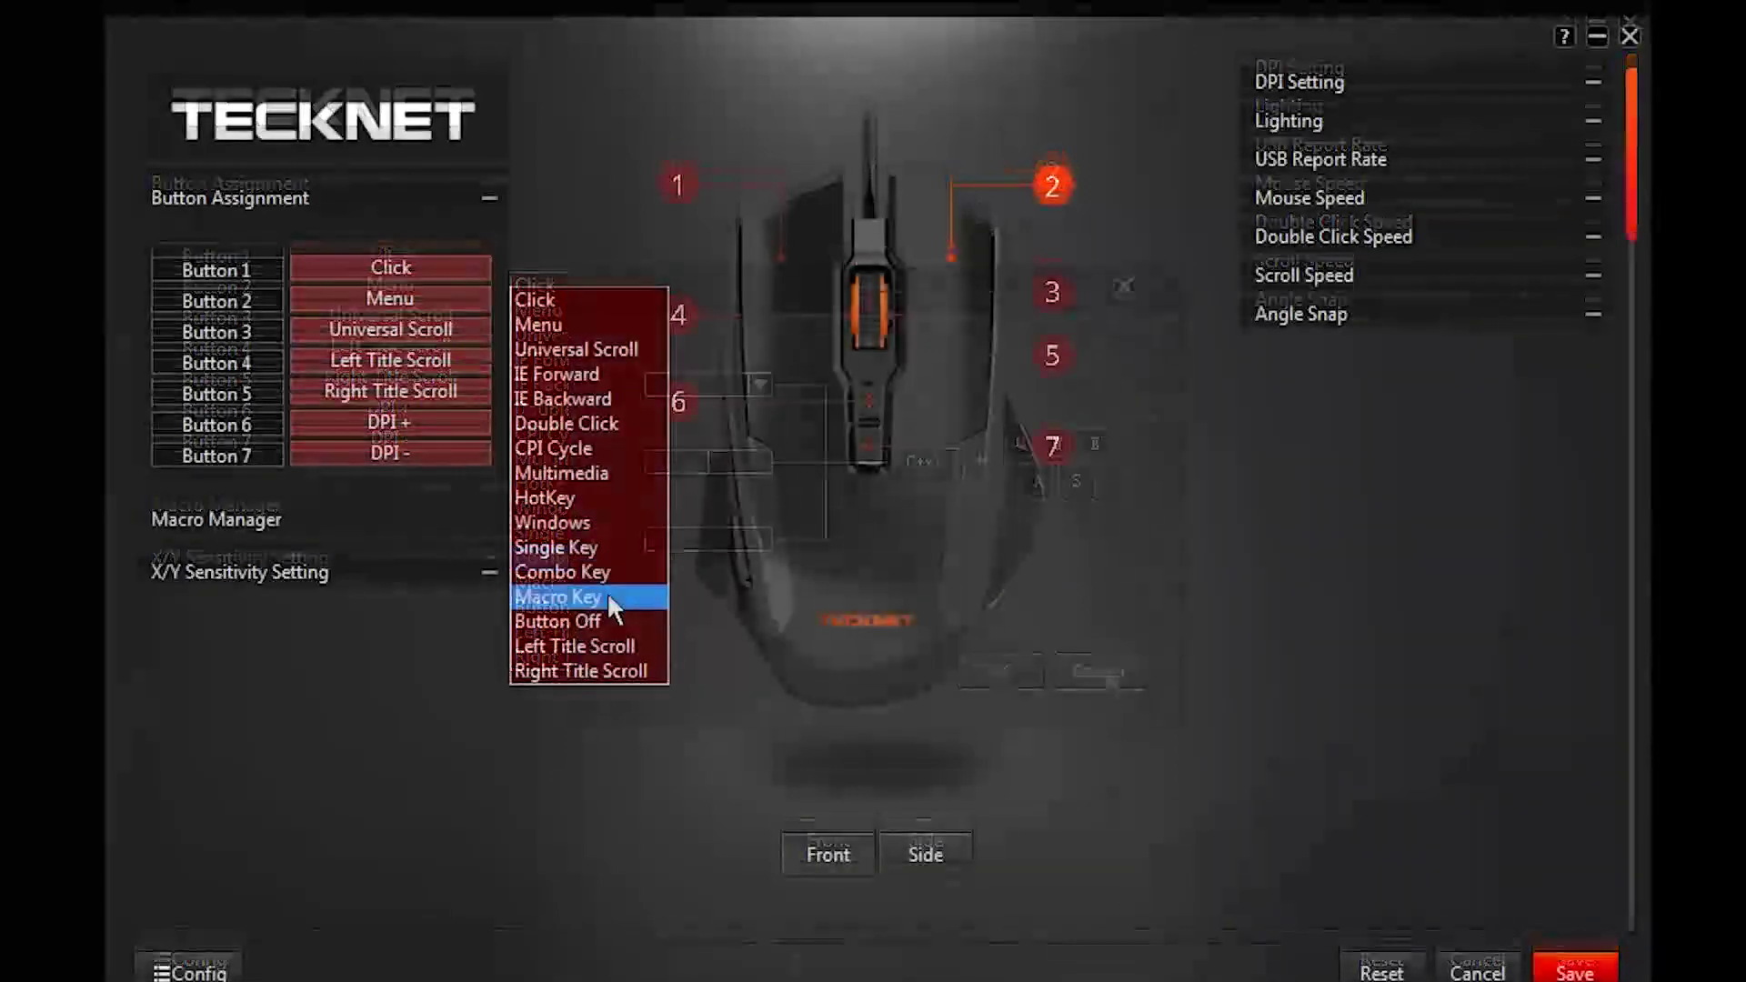
left_click(940, 693)
- In Macro Manager, create Macro_0 and record a Shift, Shift+D key sequence
left_click(269, 500)
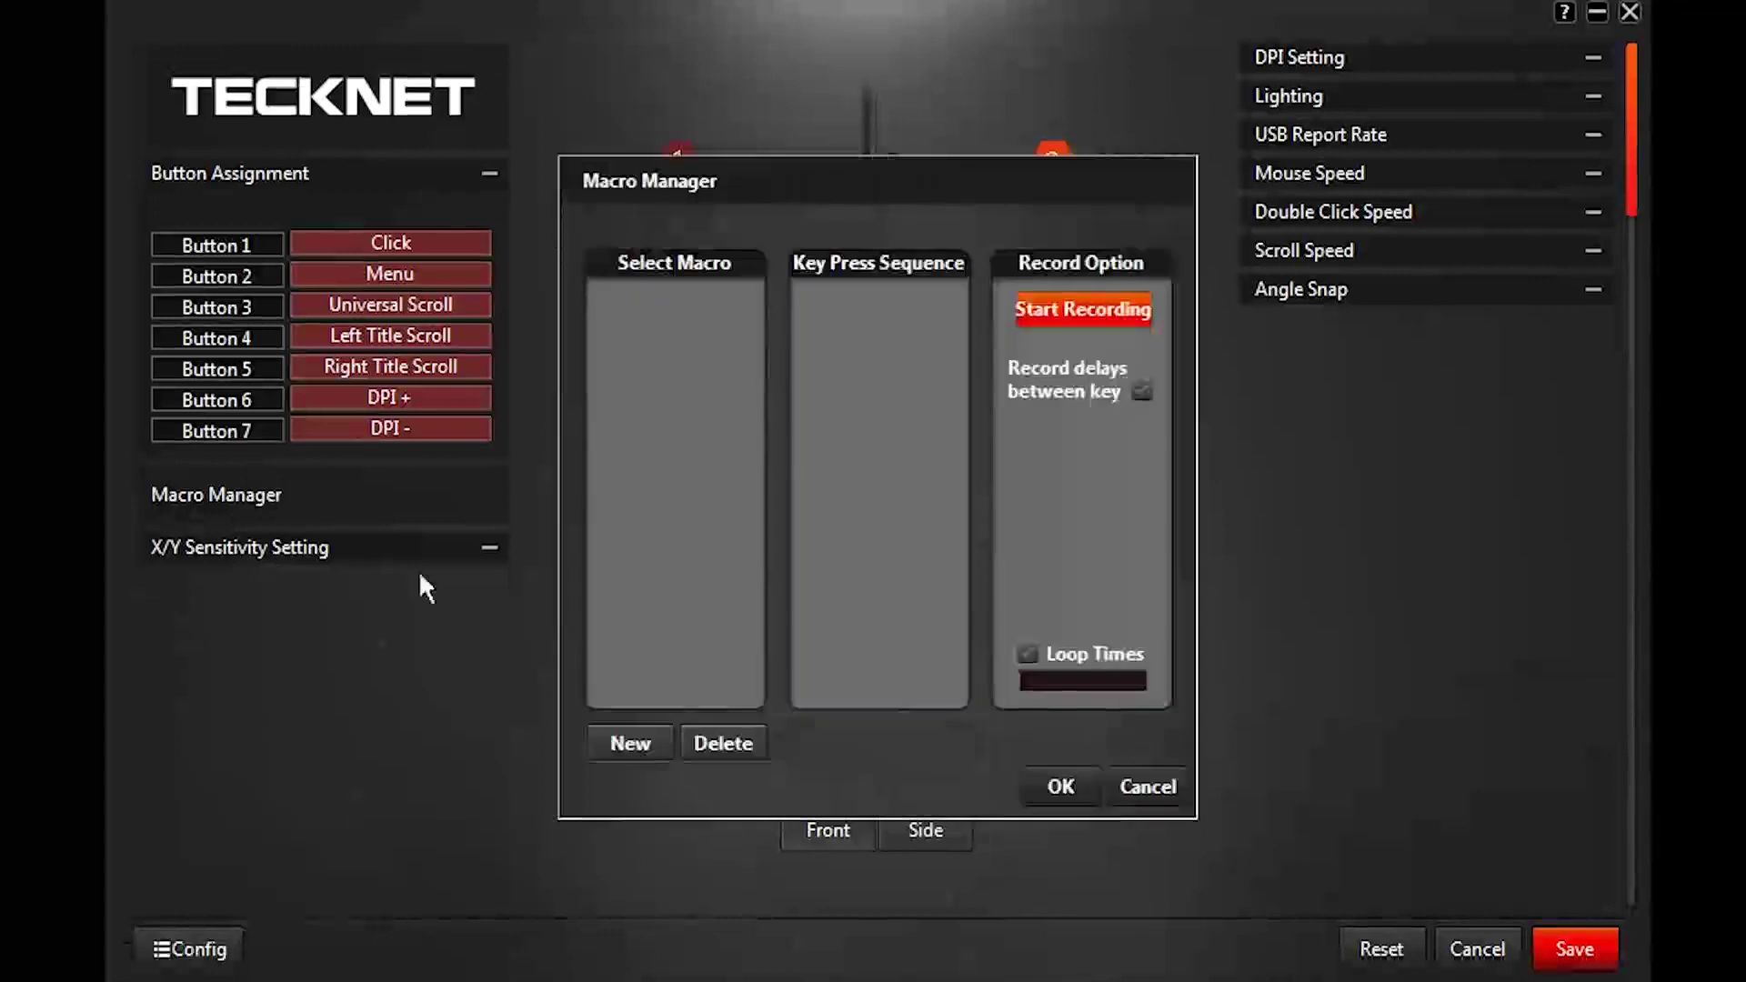
left_click(631, 744)
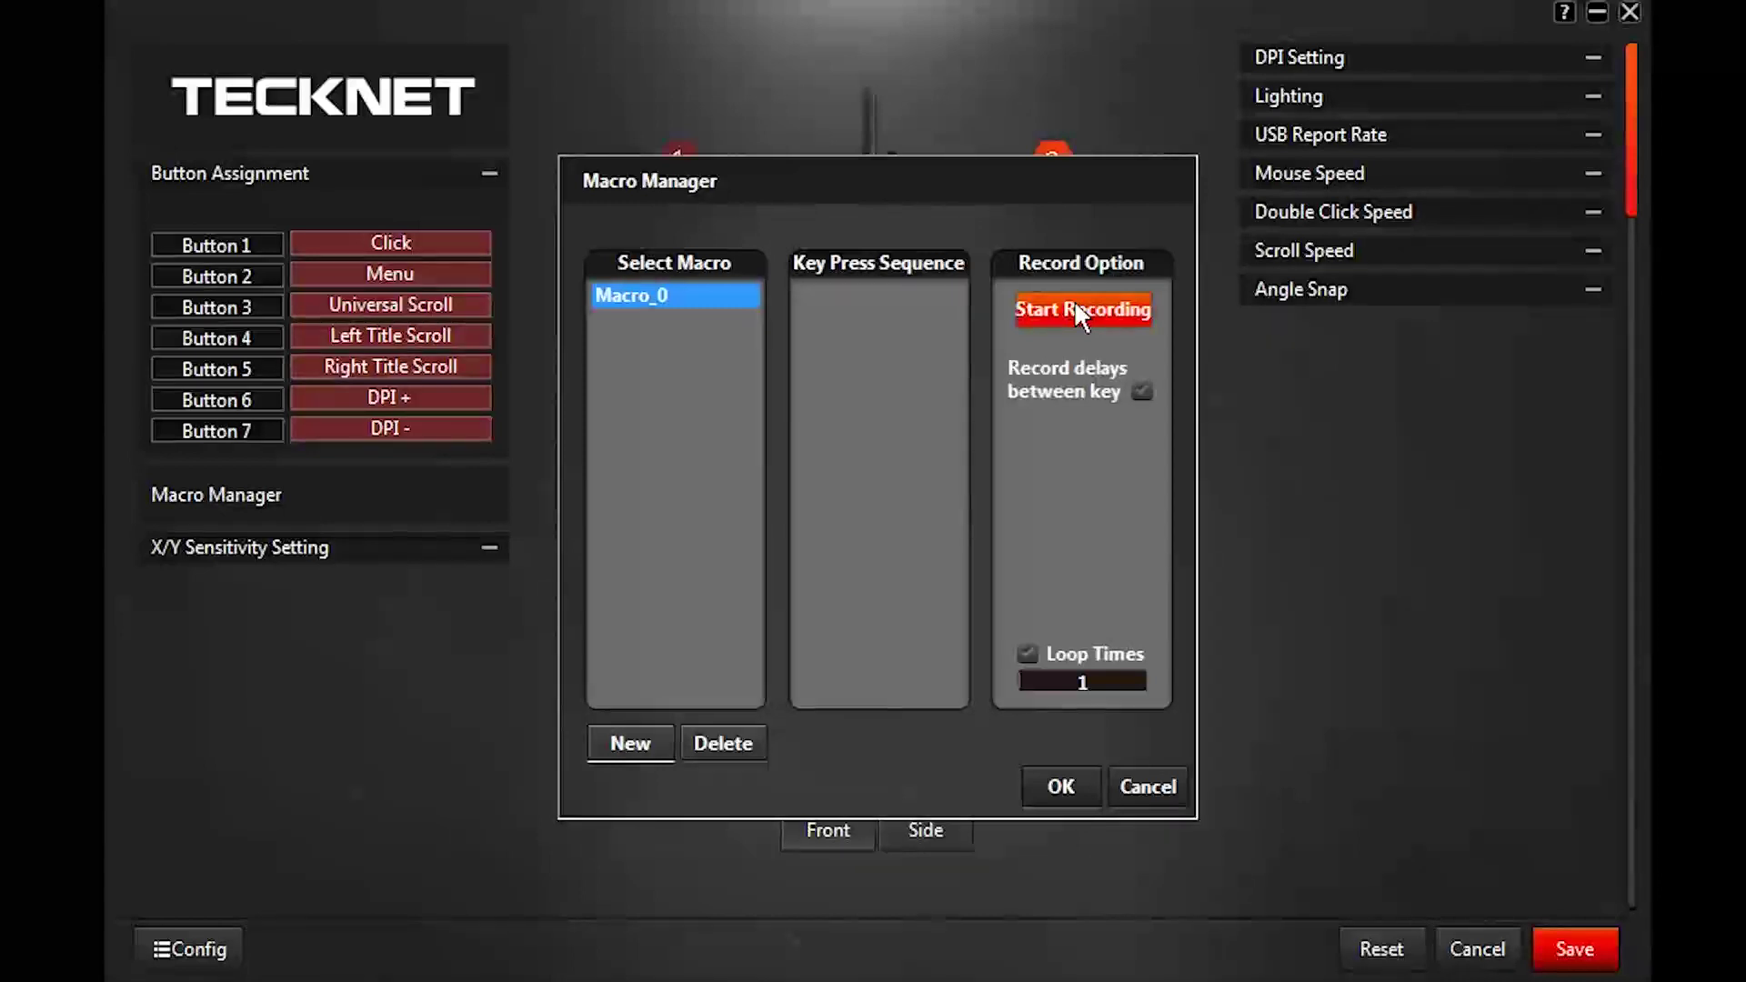
left_click(1075, 307)
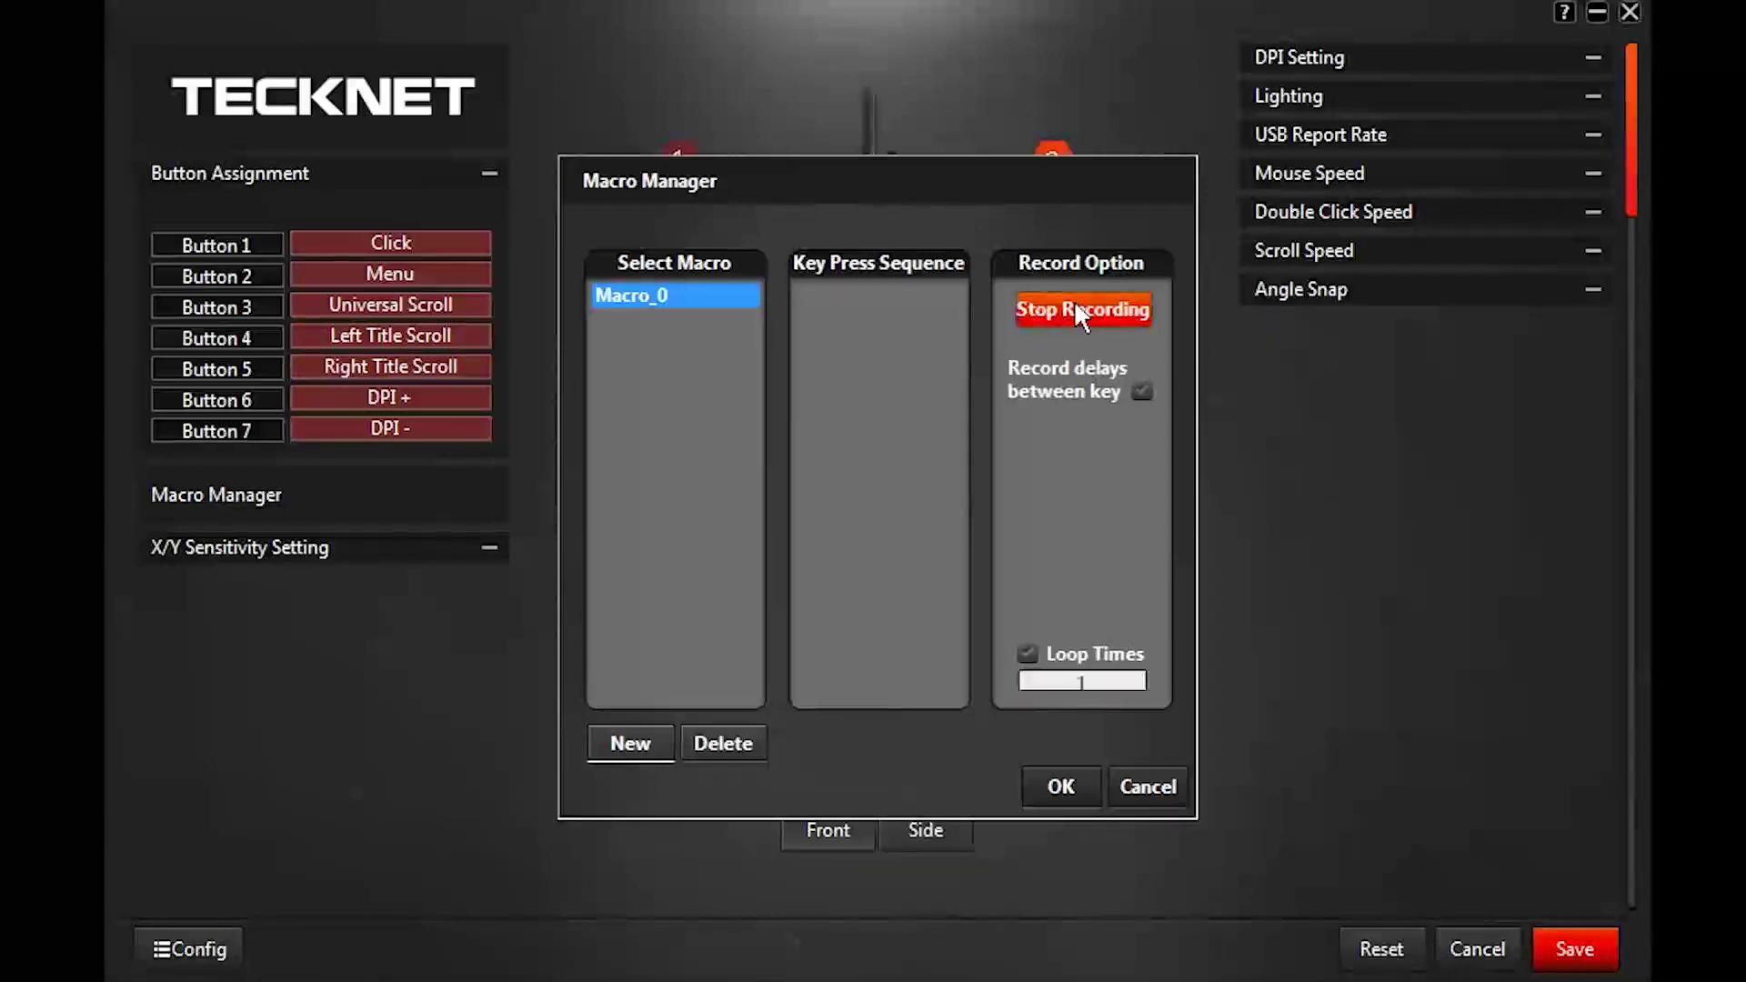
key("shift")
key("shift+d")
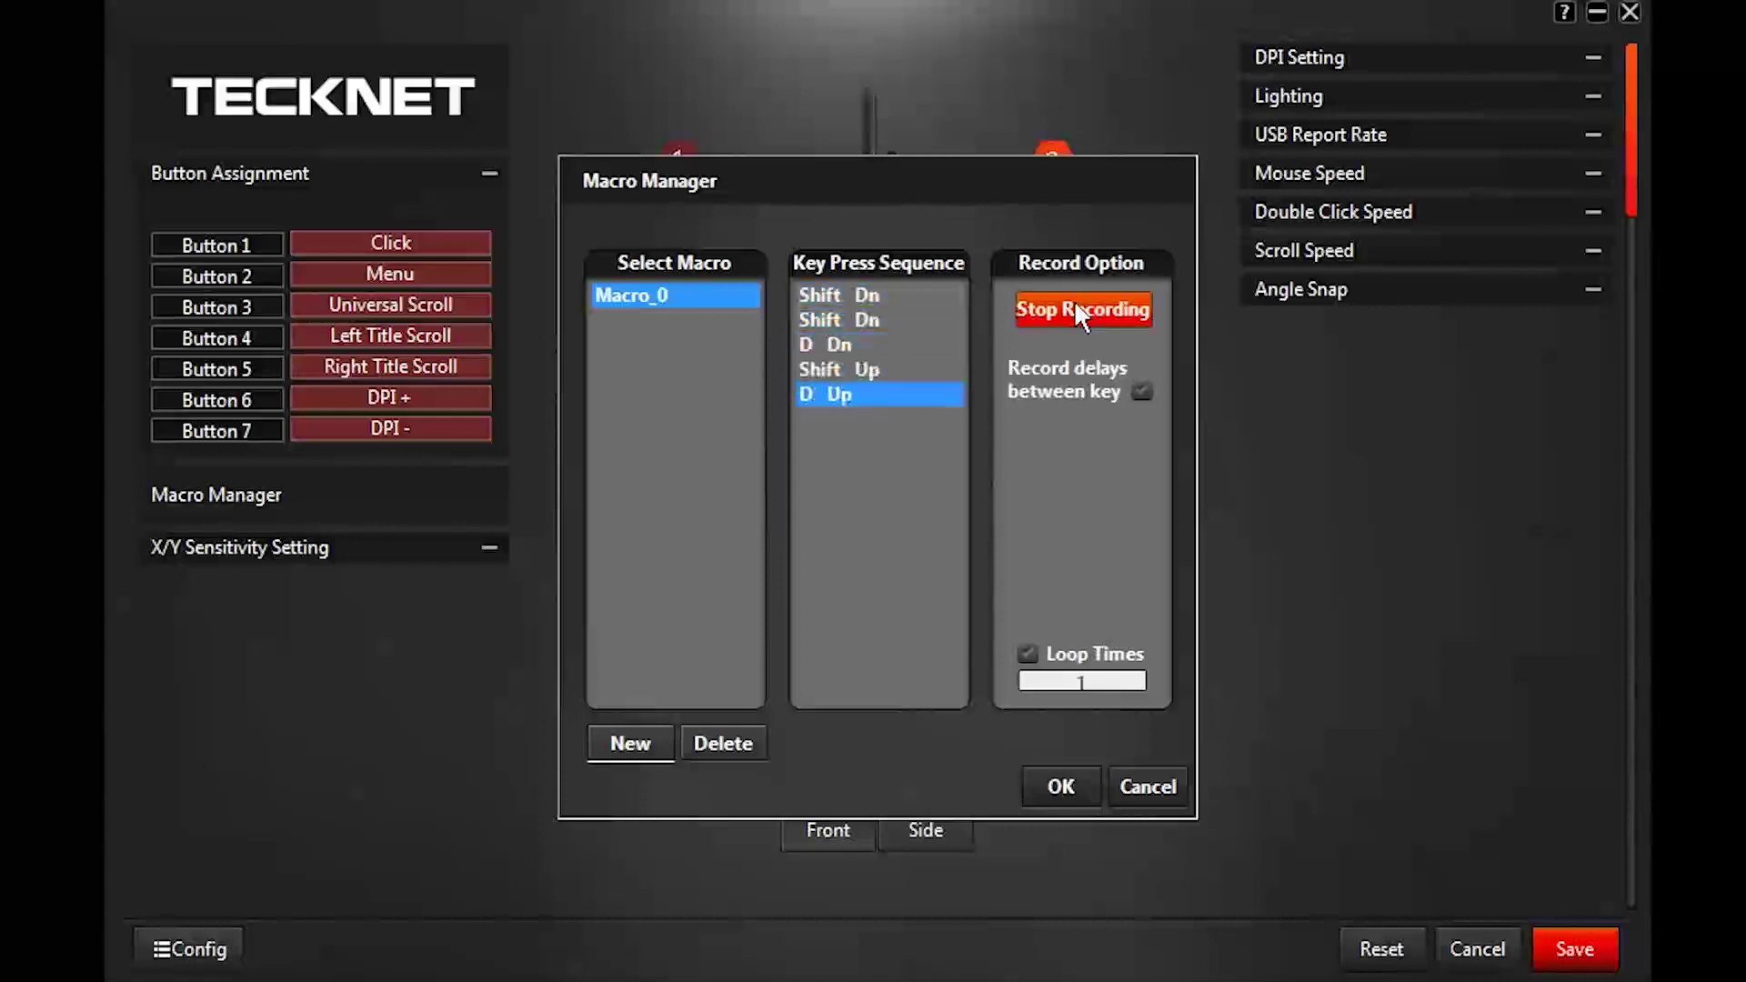
left_click(1076, 307)
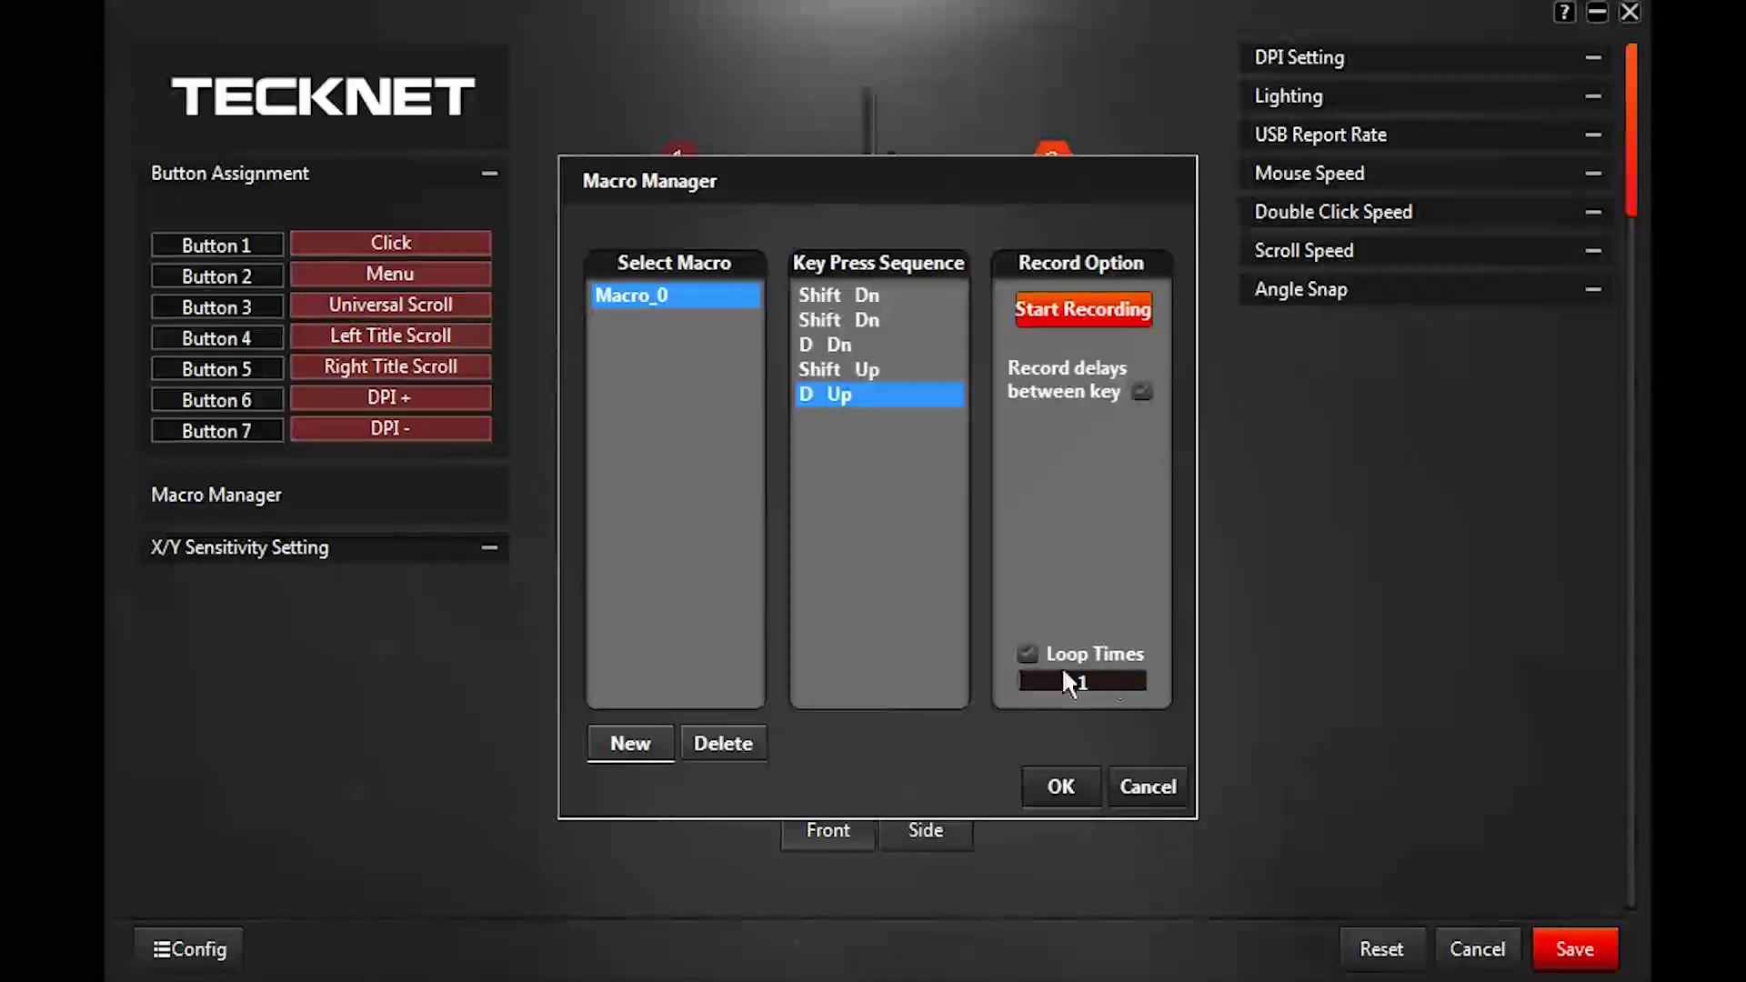
- Delete the old Macro_0 and its key sequence
type("1")
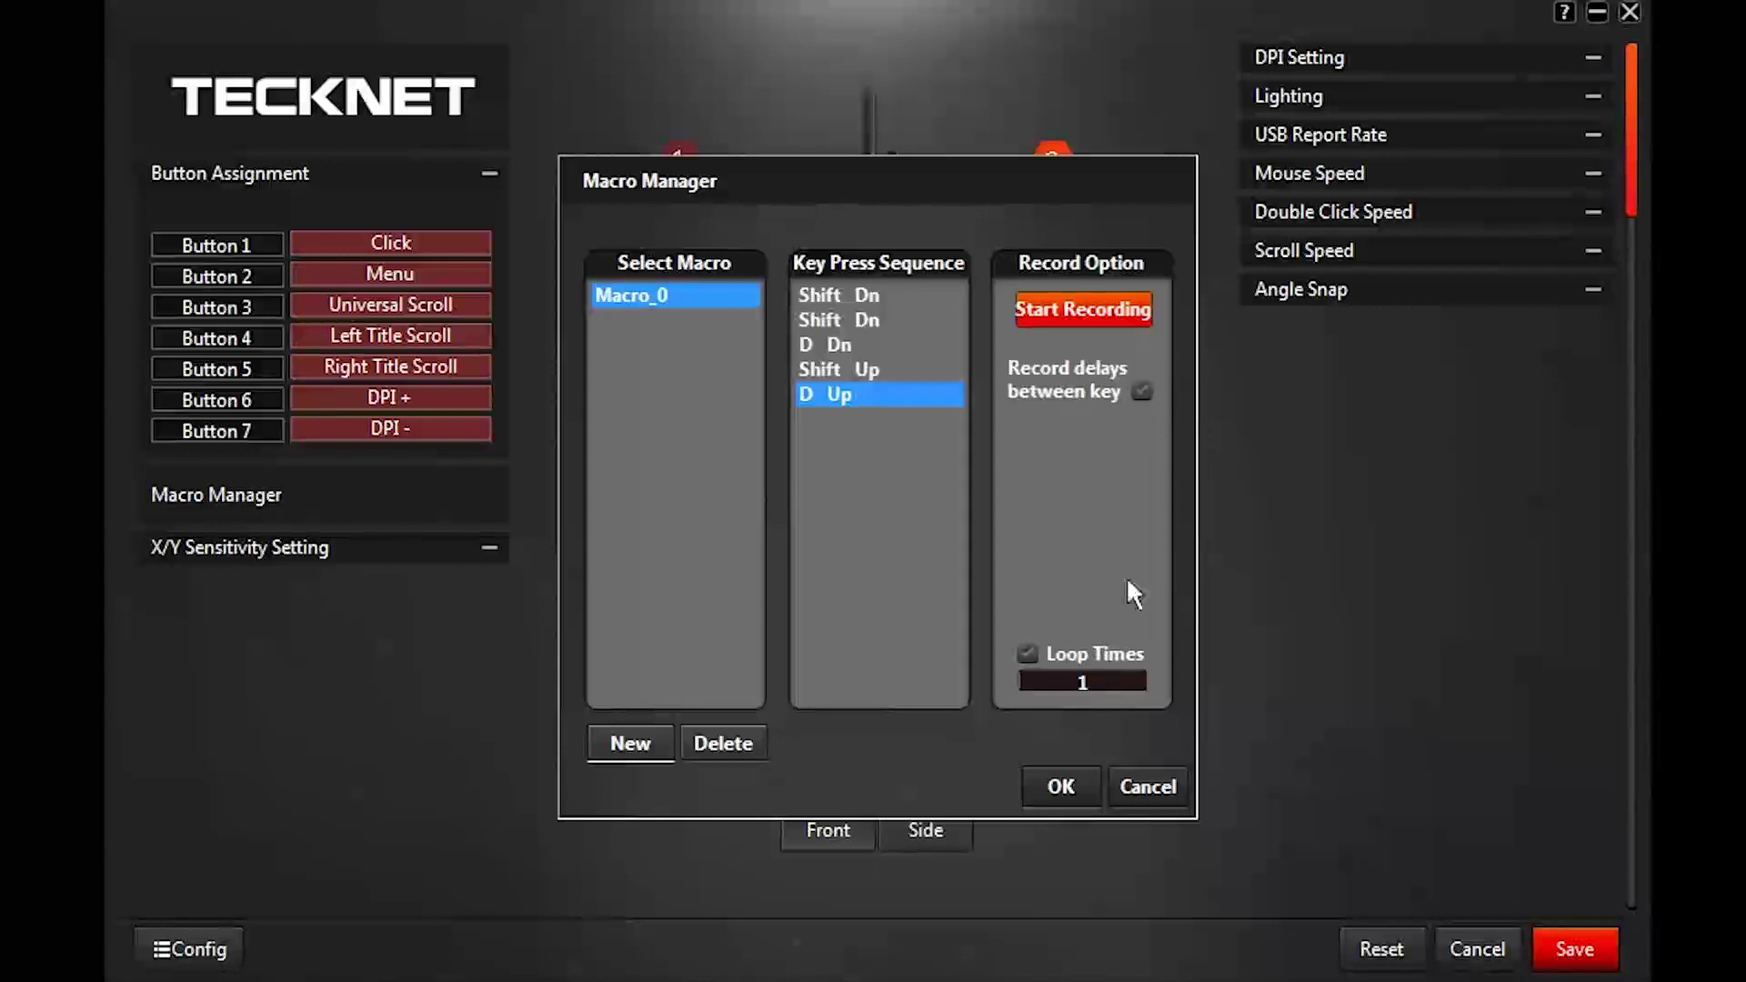
left_click(740, 748)
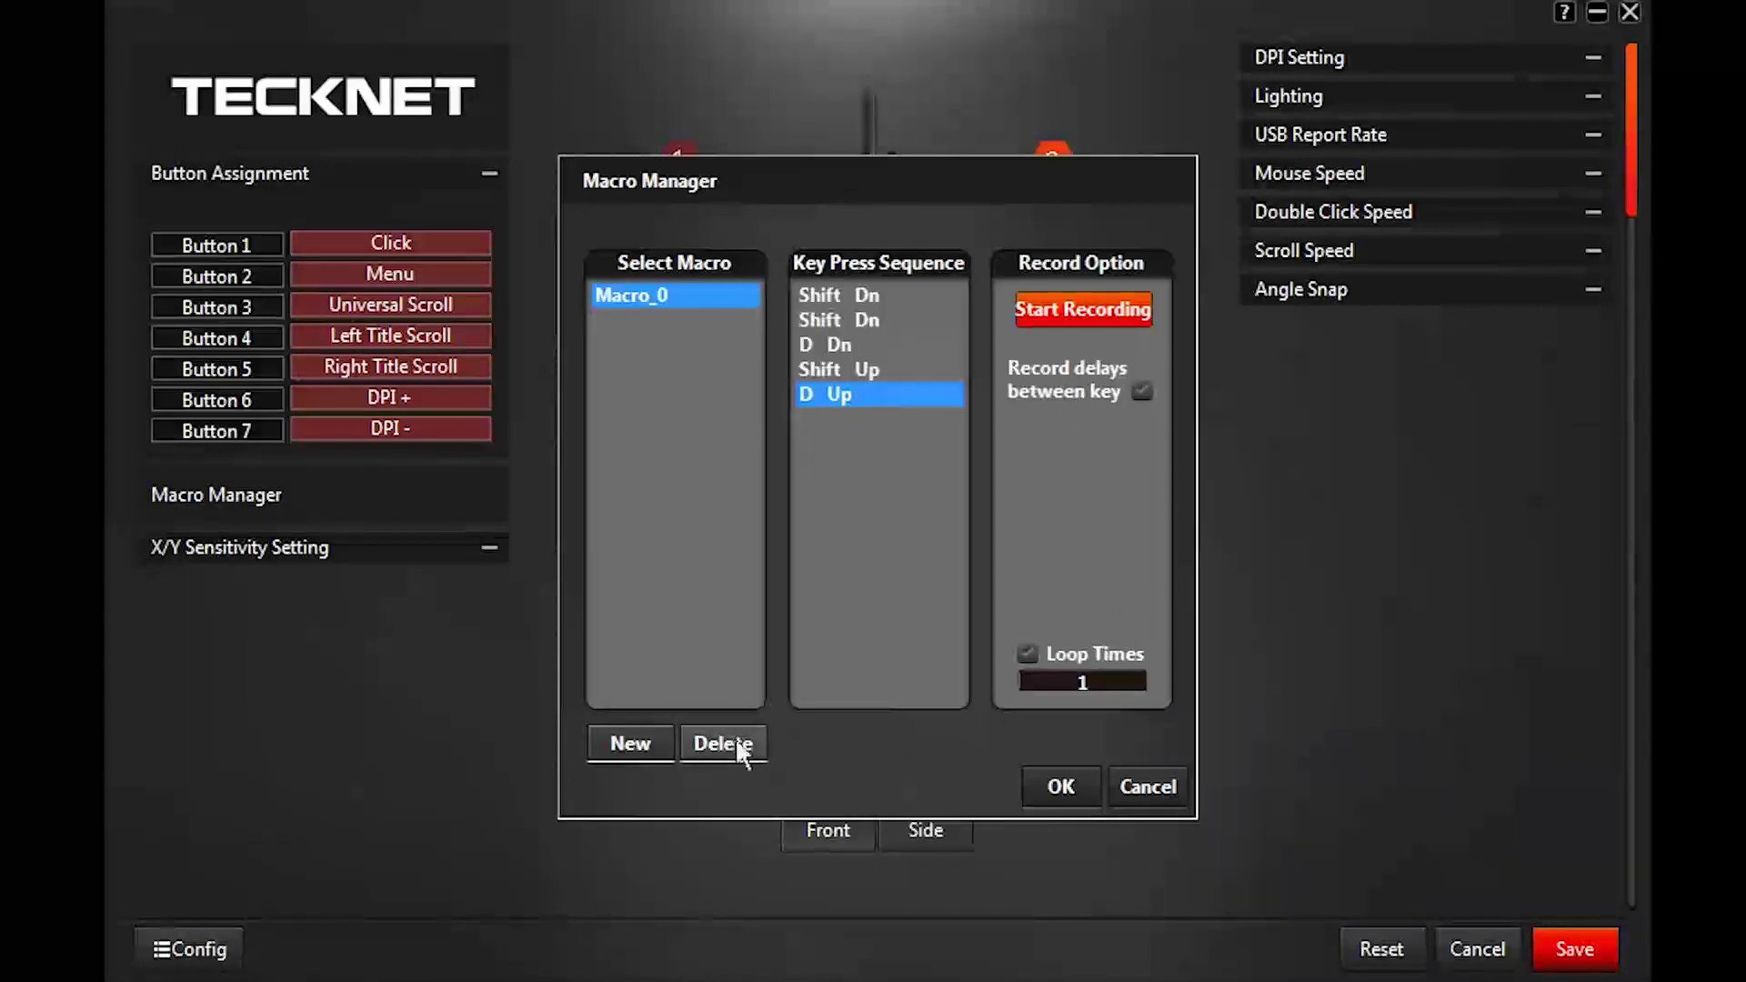
left_click(740, 751)
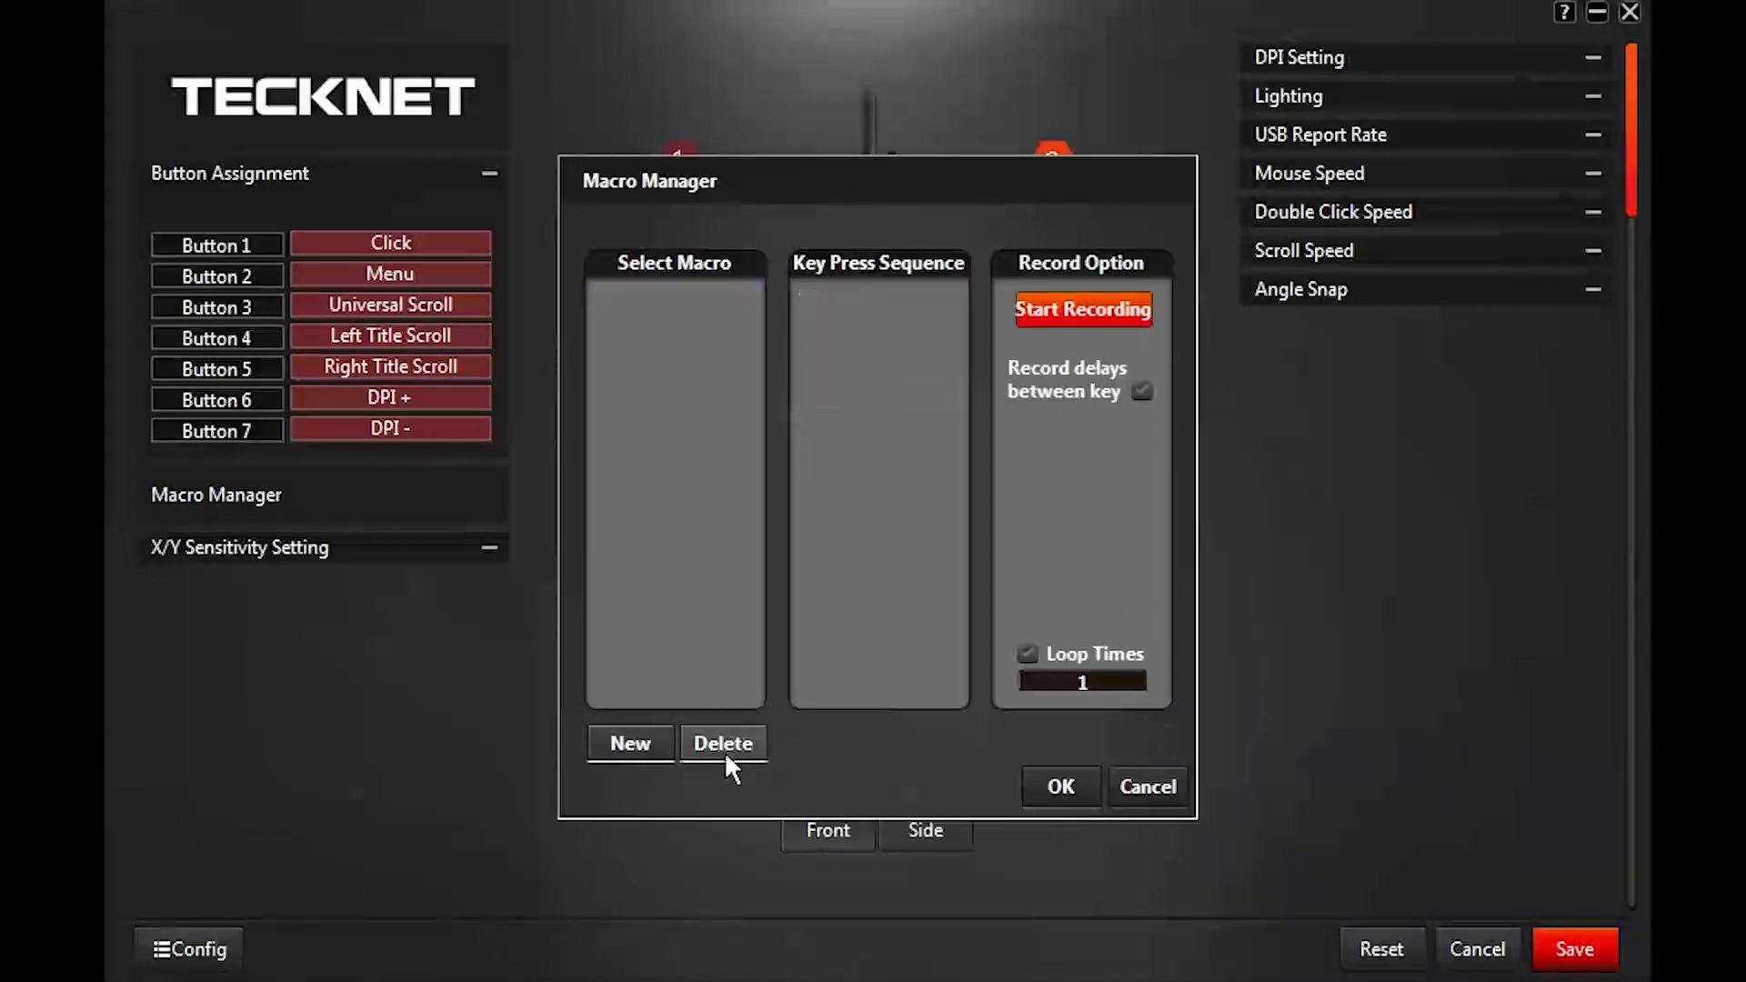
- Create a new Macro_0 recording the A, S, D key presses and confirm with OK
left_click(634, 735)
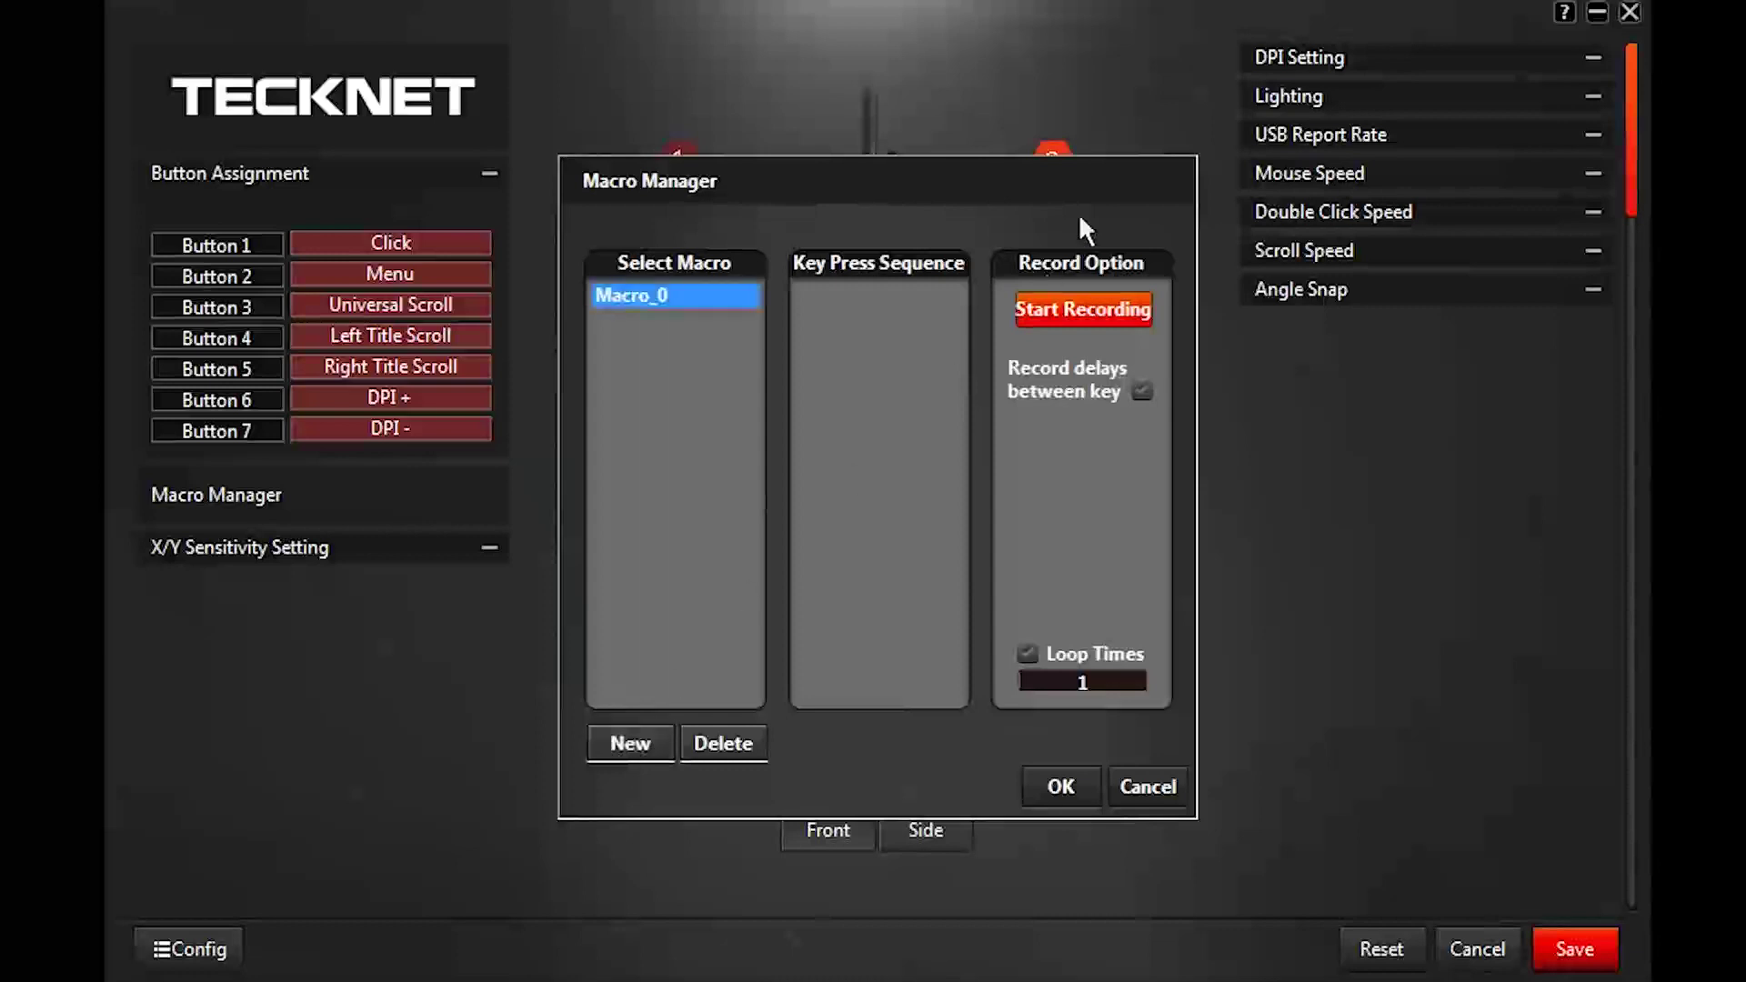
left_click(1102, 310)
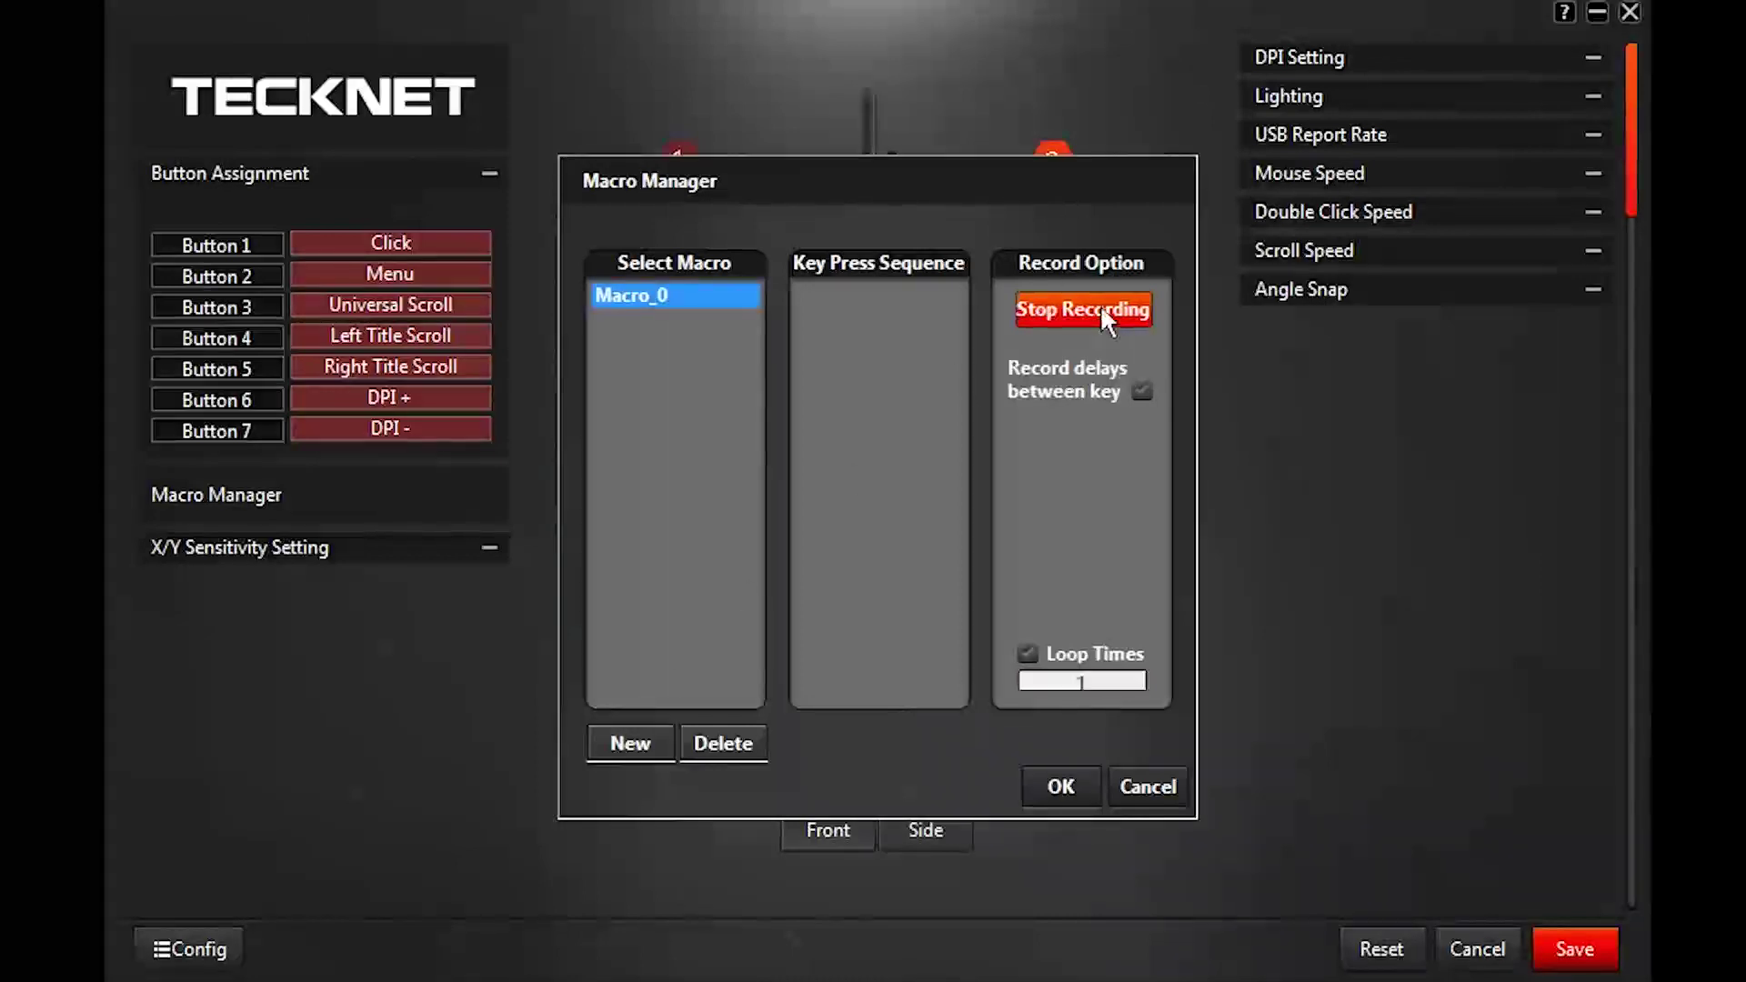
key("a")
key("s")
key("d")
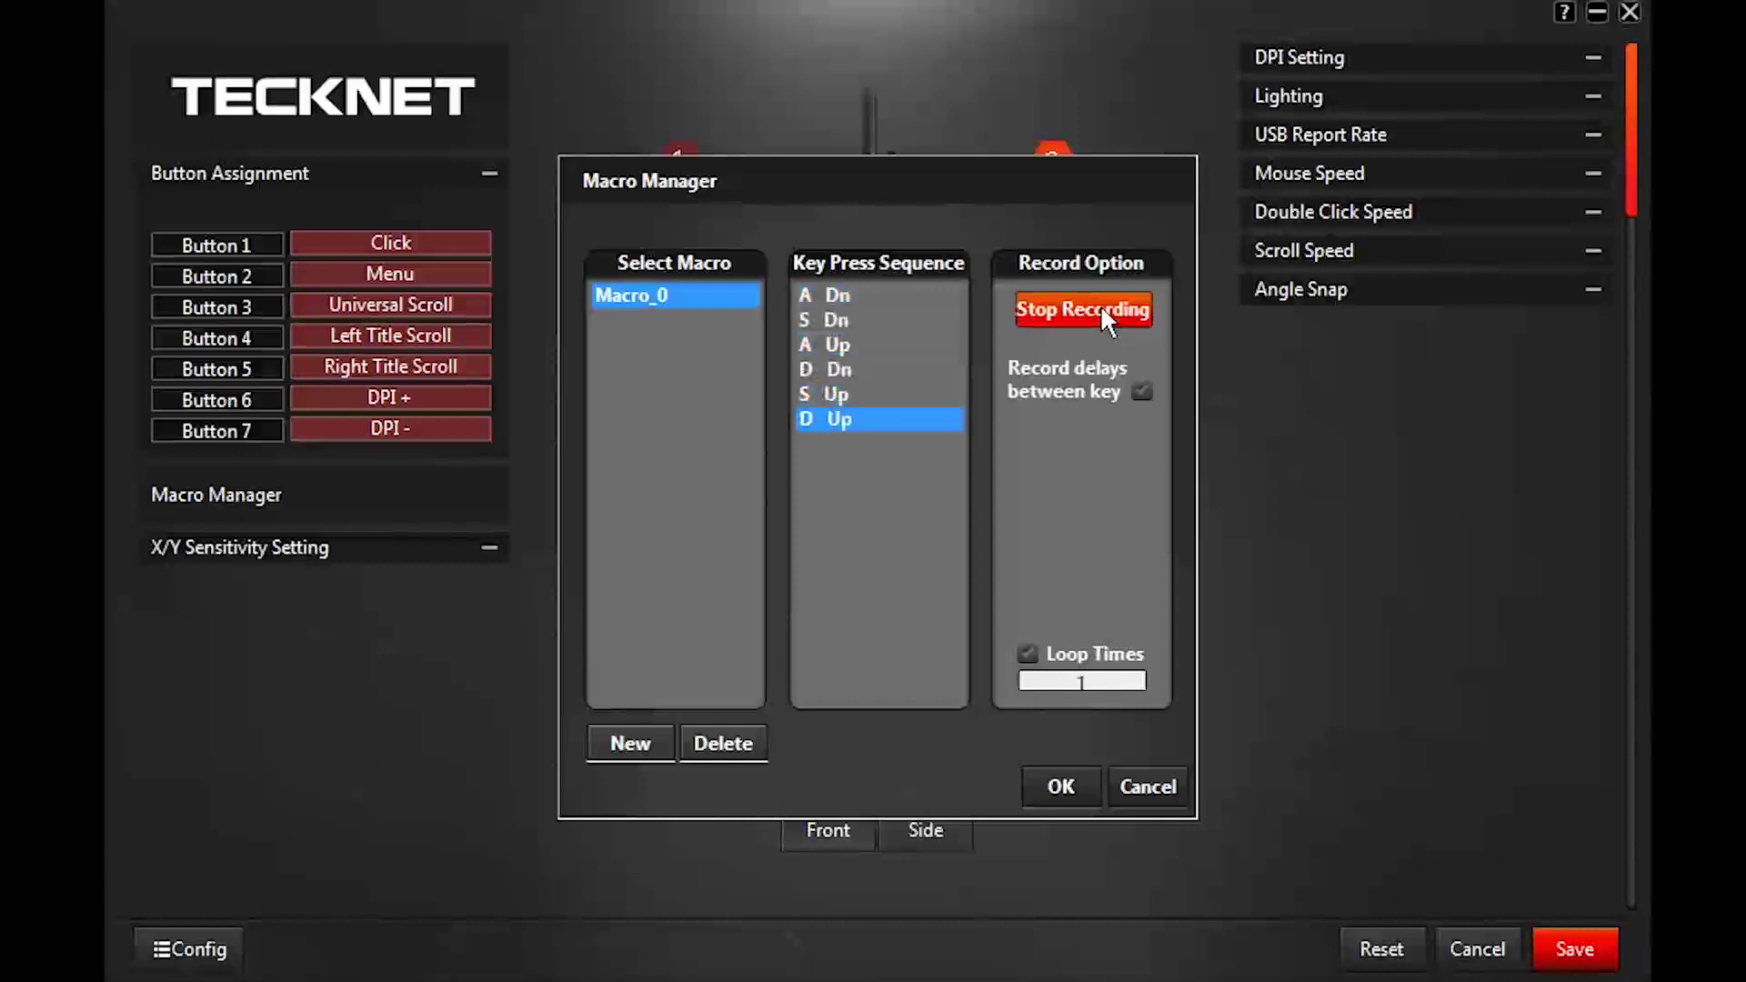
left_click(1106, 308)
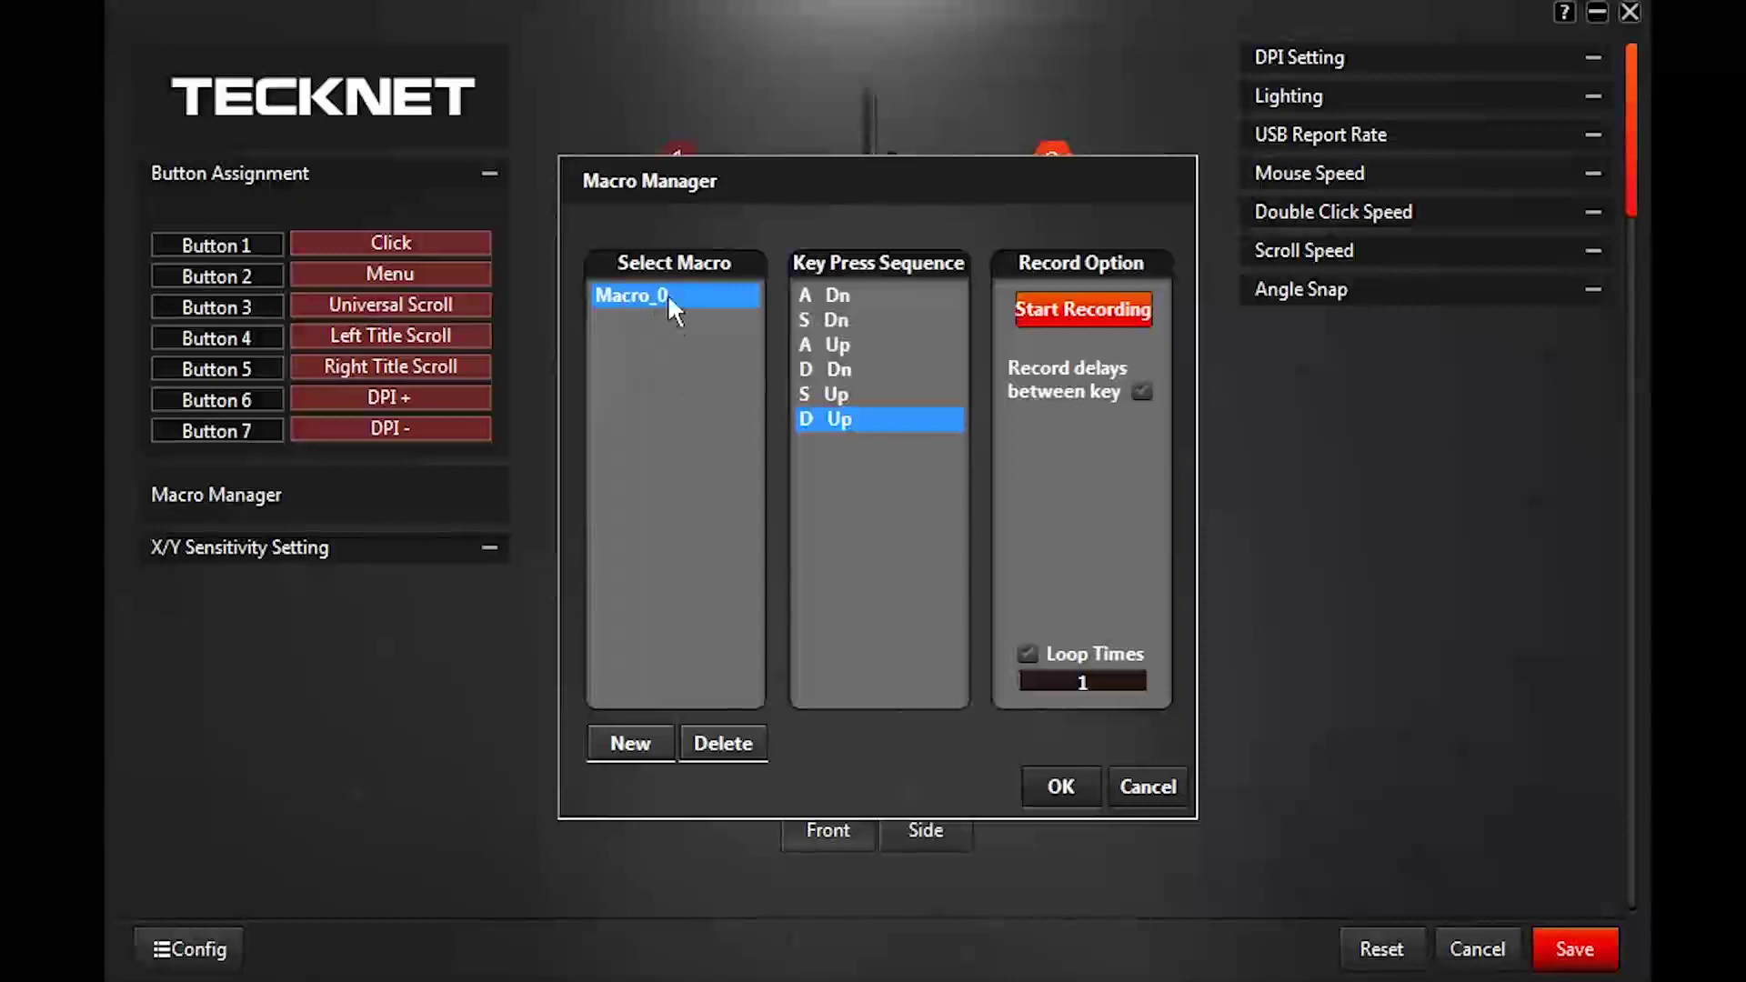
left_click(1061, 784)
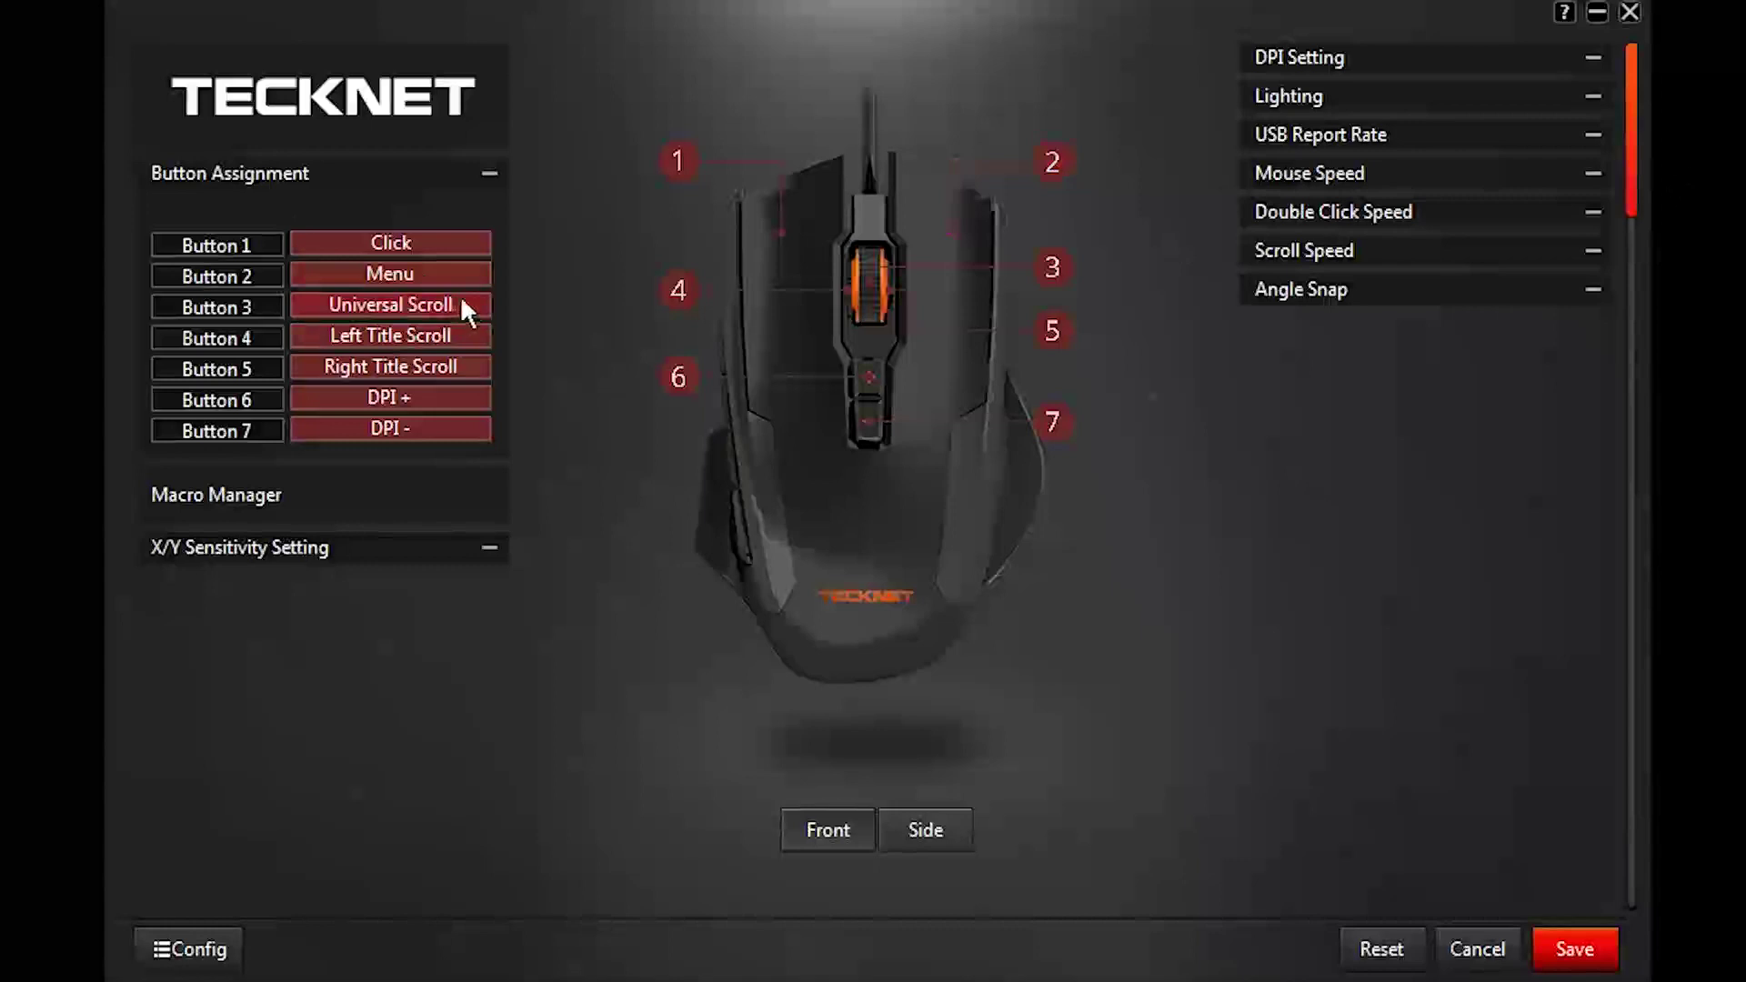
left_click(438, 273)
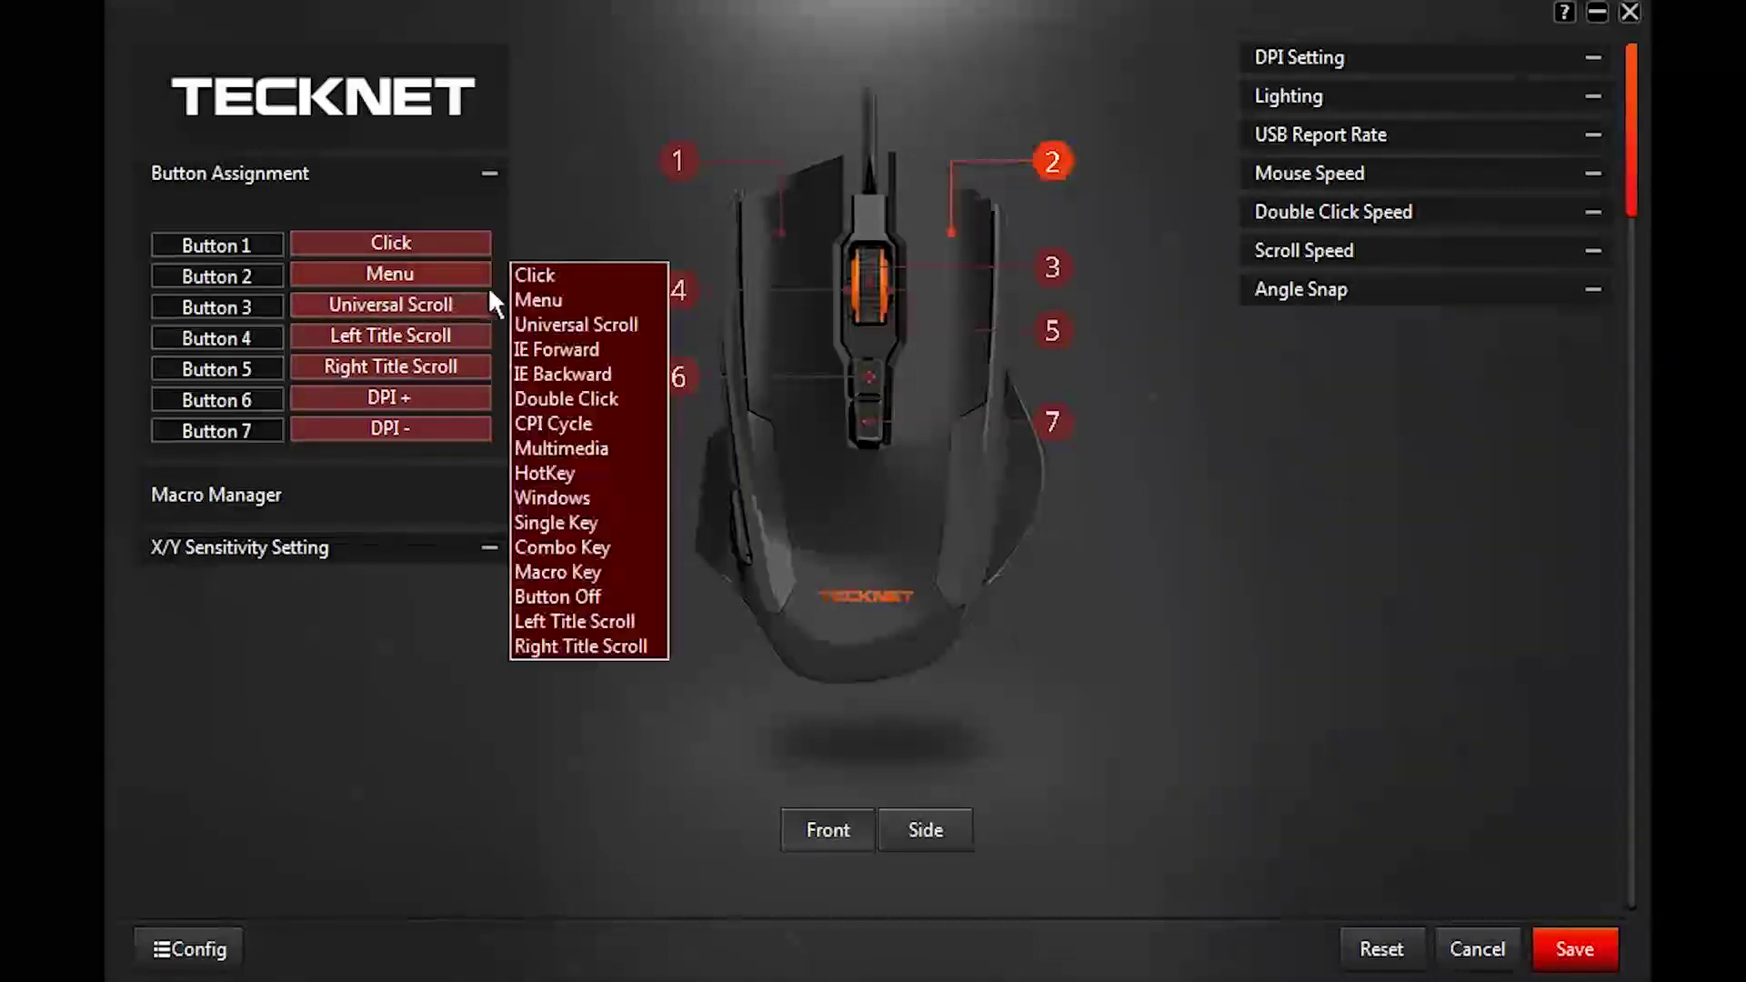
left_click(601, 571)
left_click(789, 467)
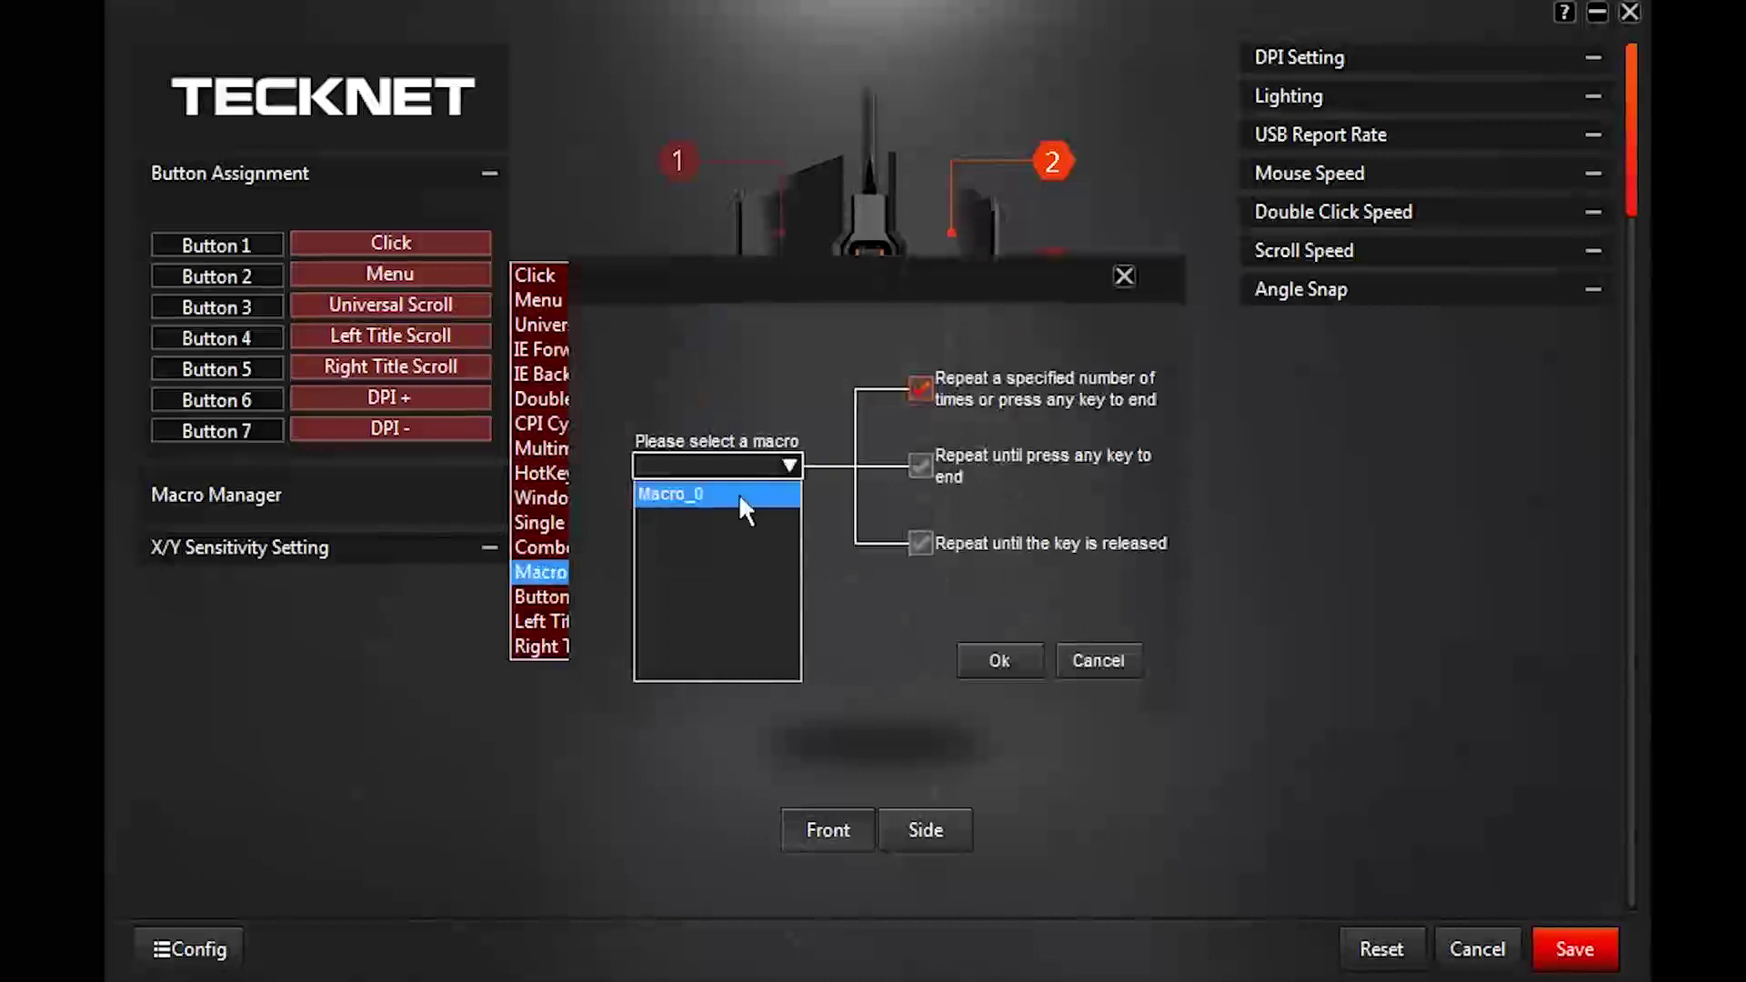
left_click(738, 493)
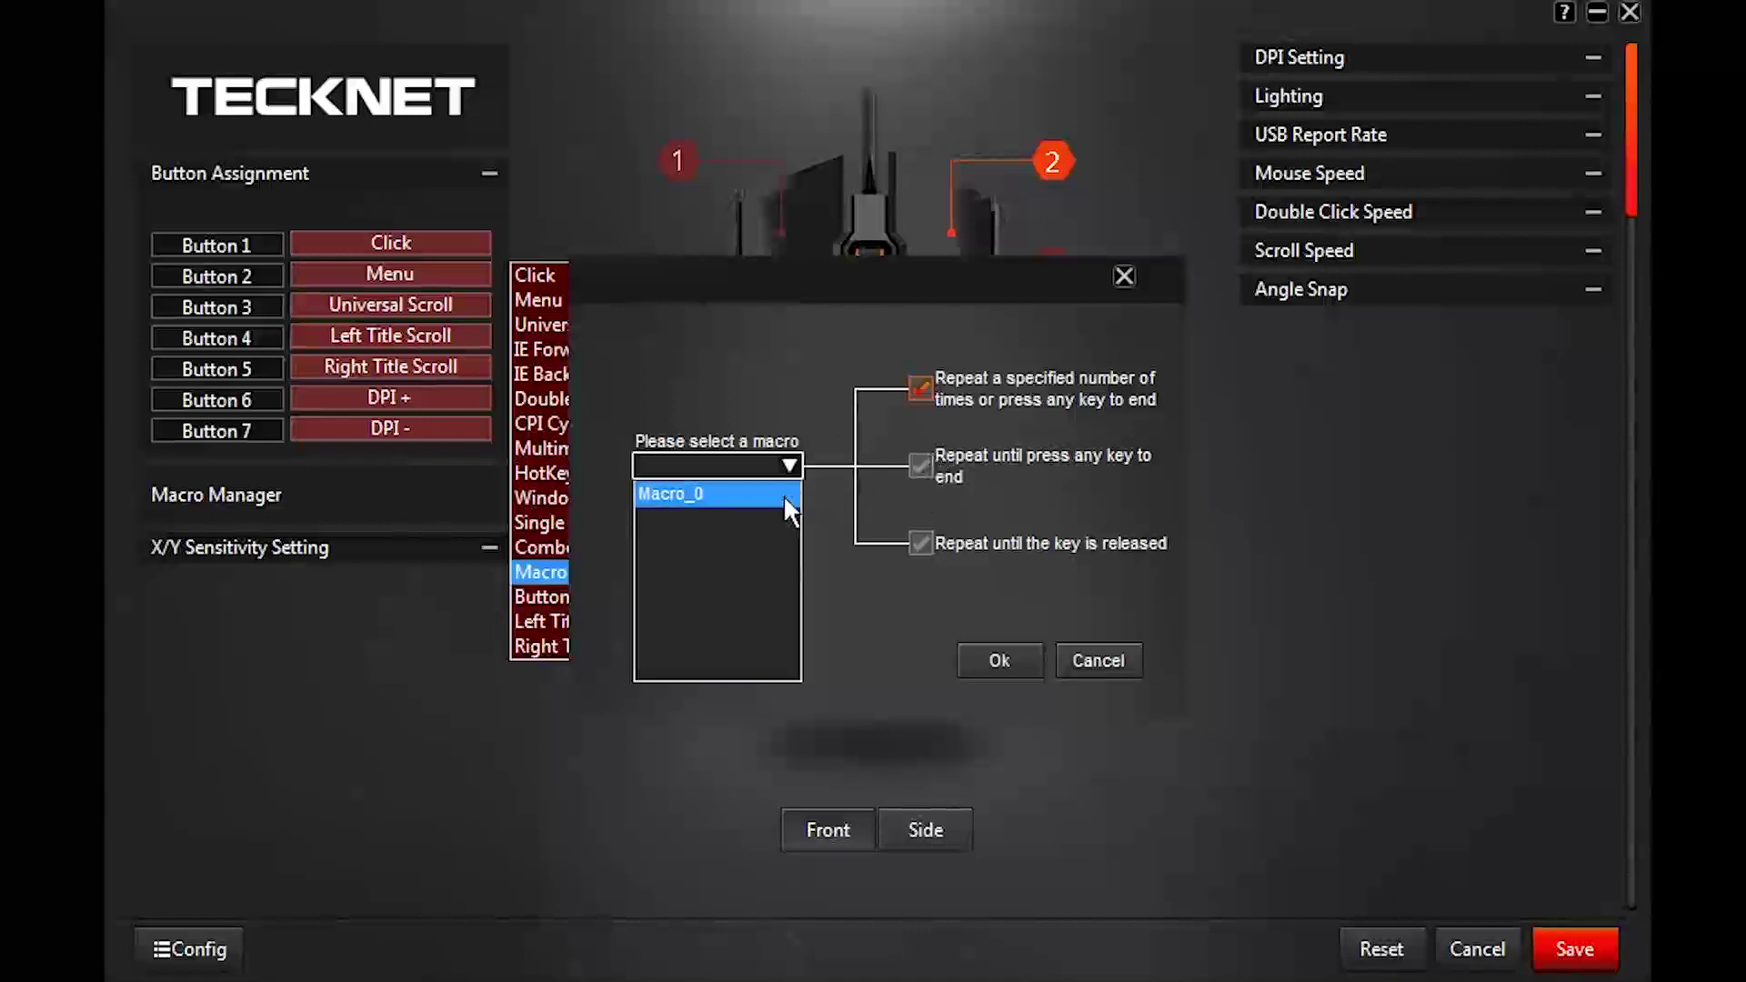
left_click(1099, 661)
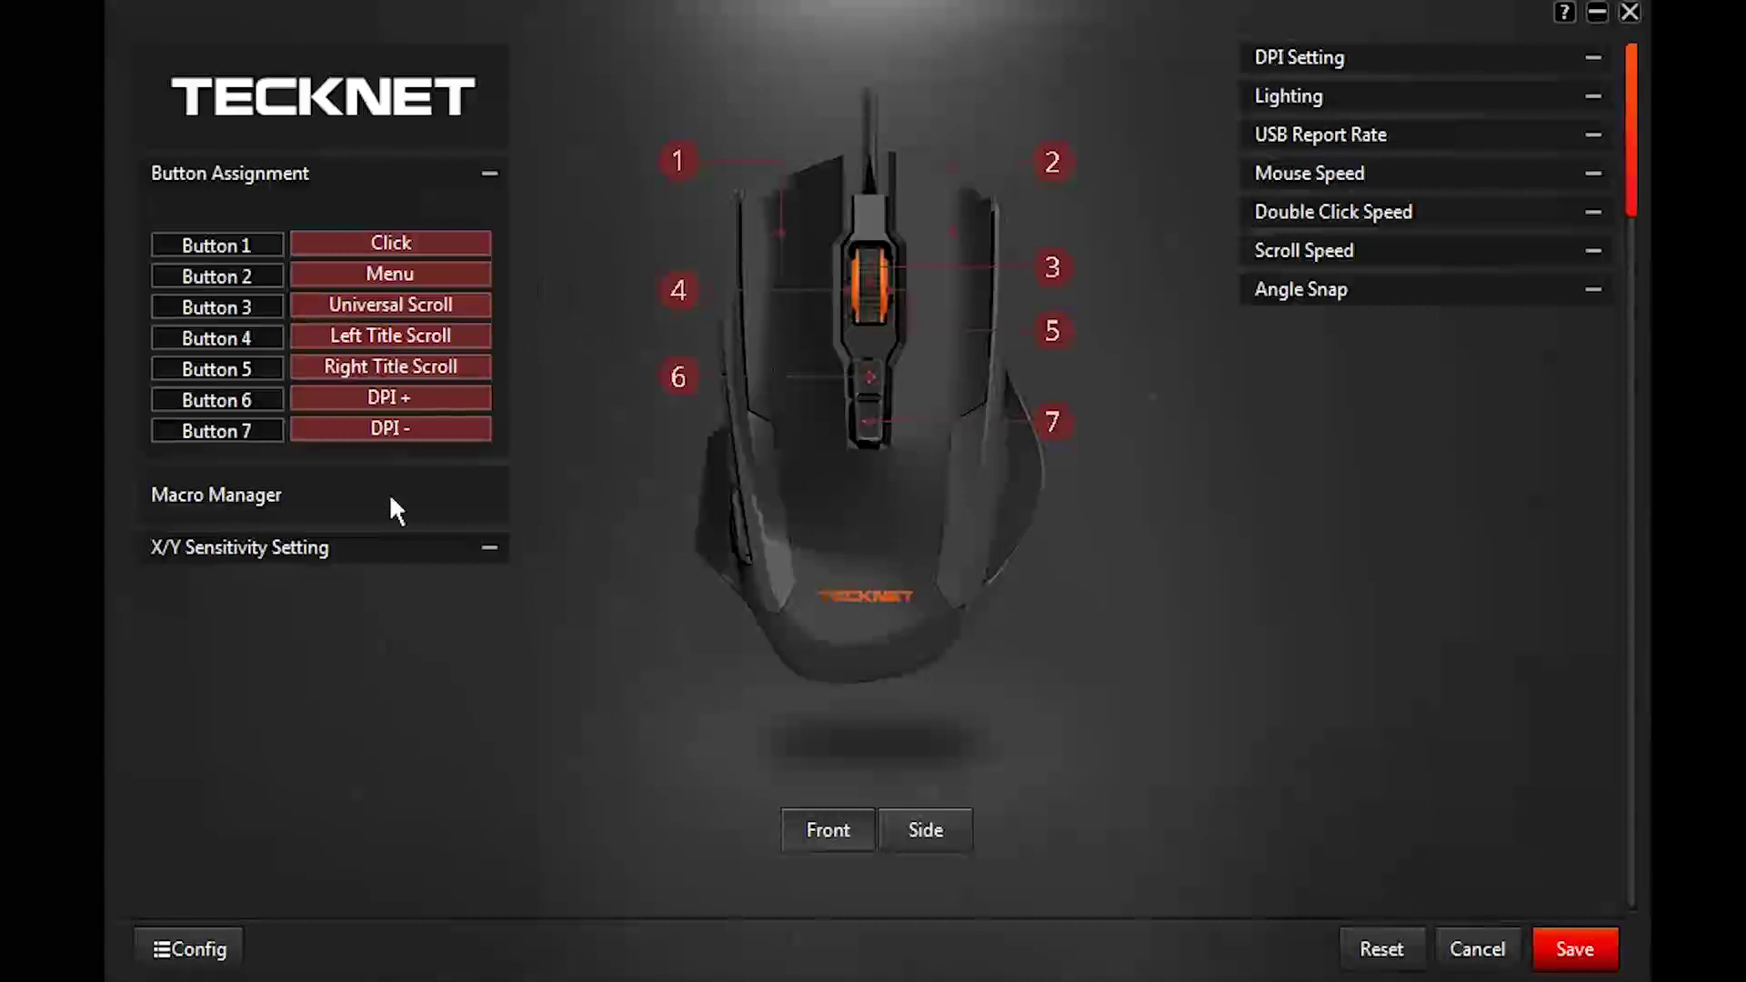
left_click(962, 828)
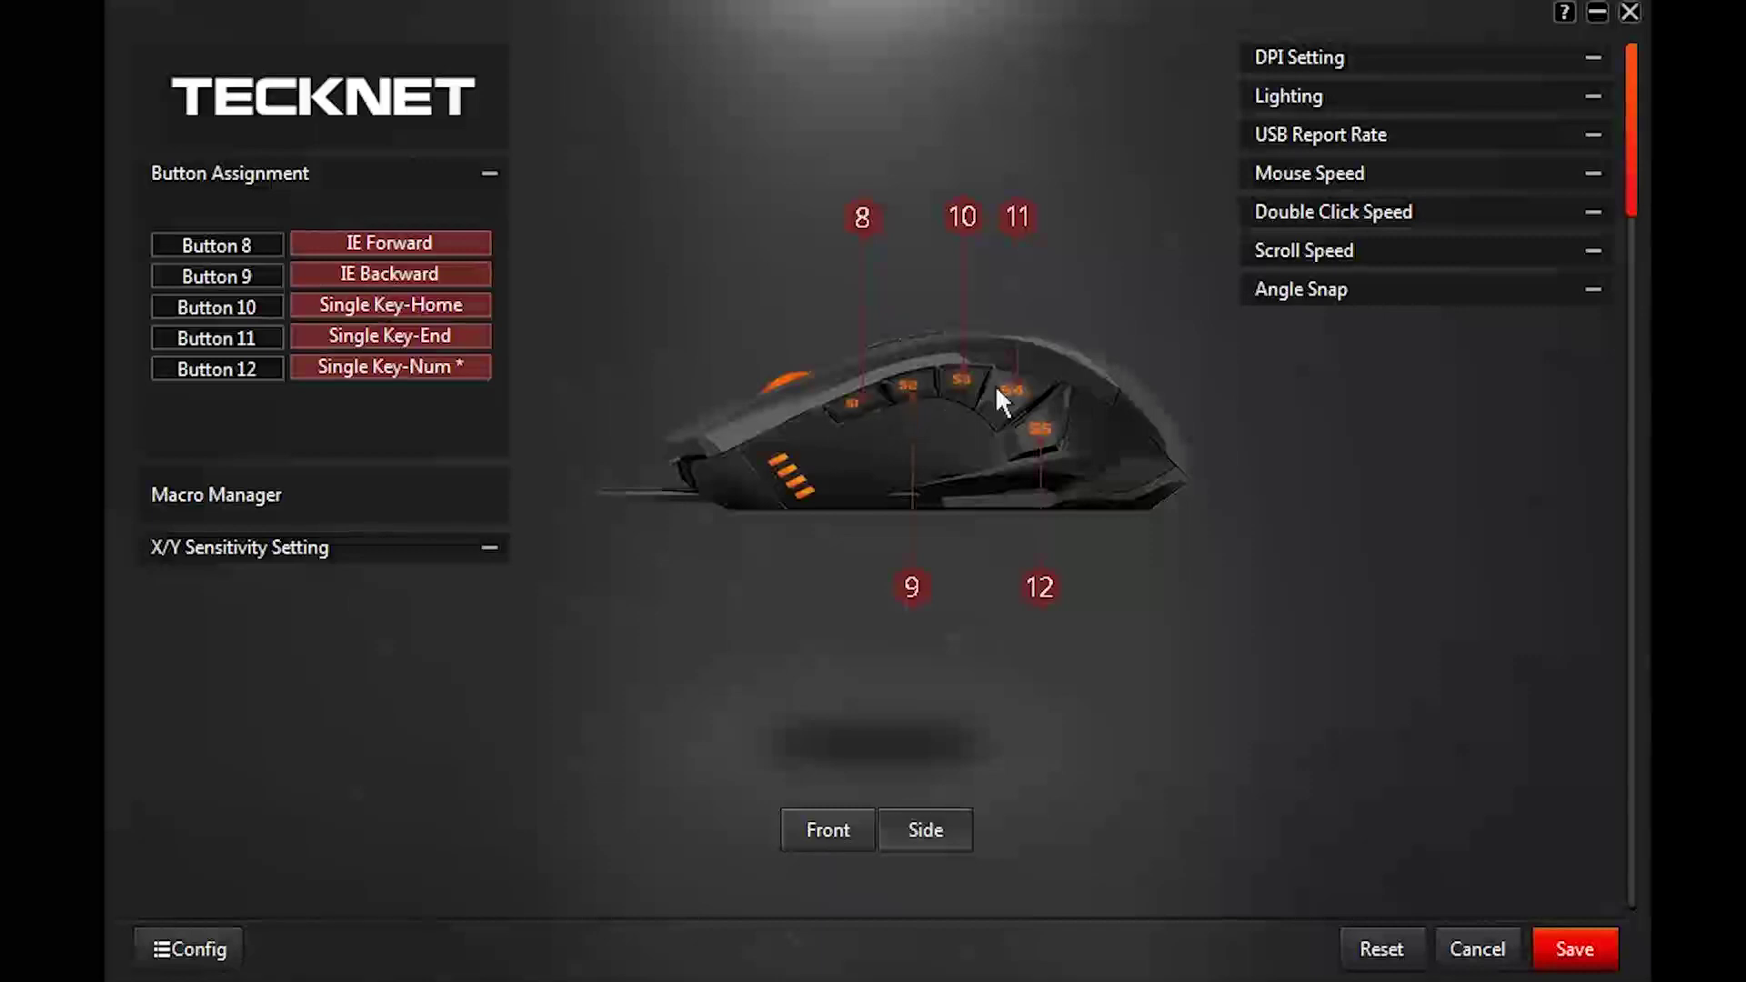
left_click(358, 254)
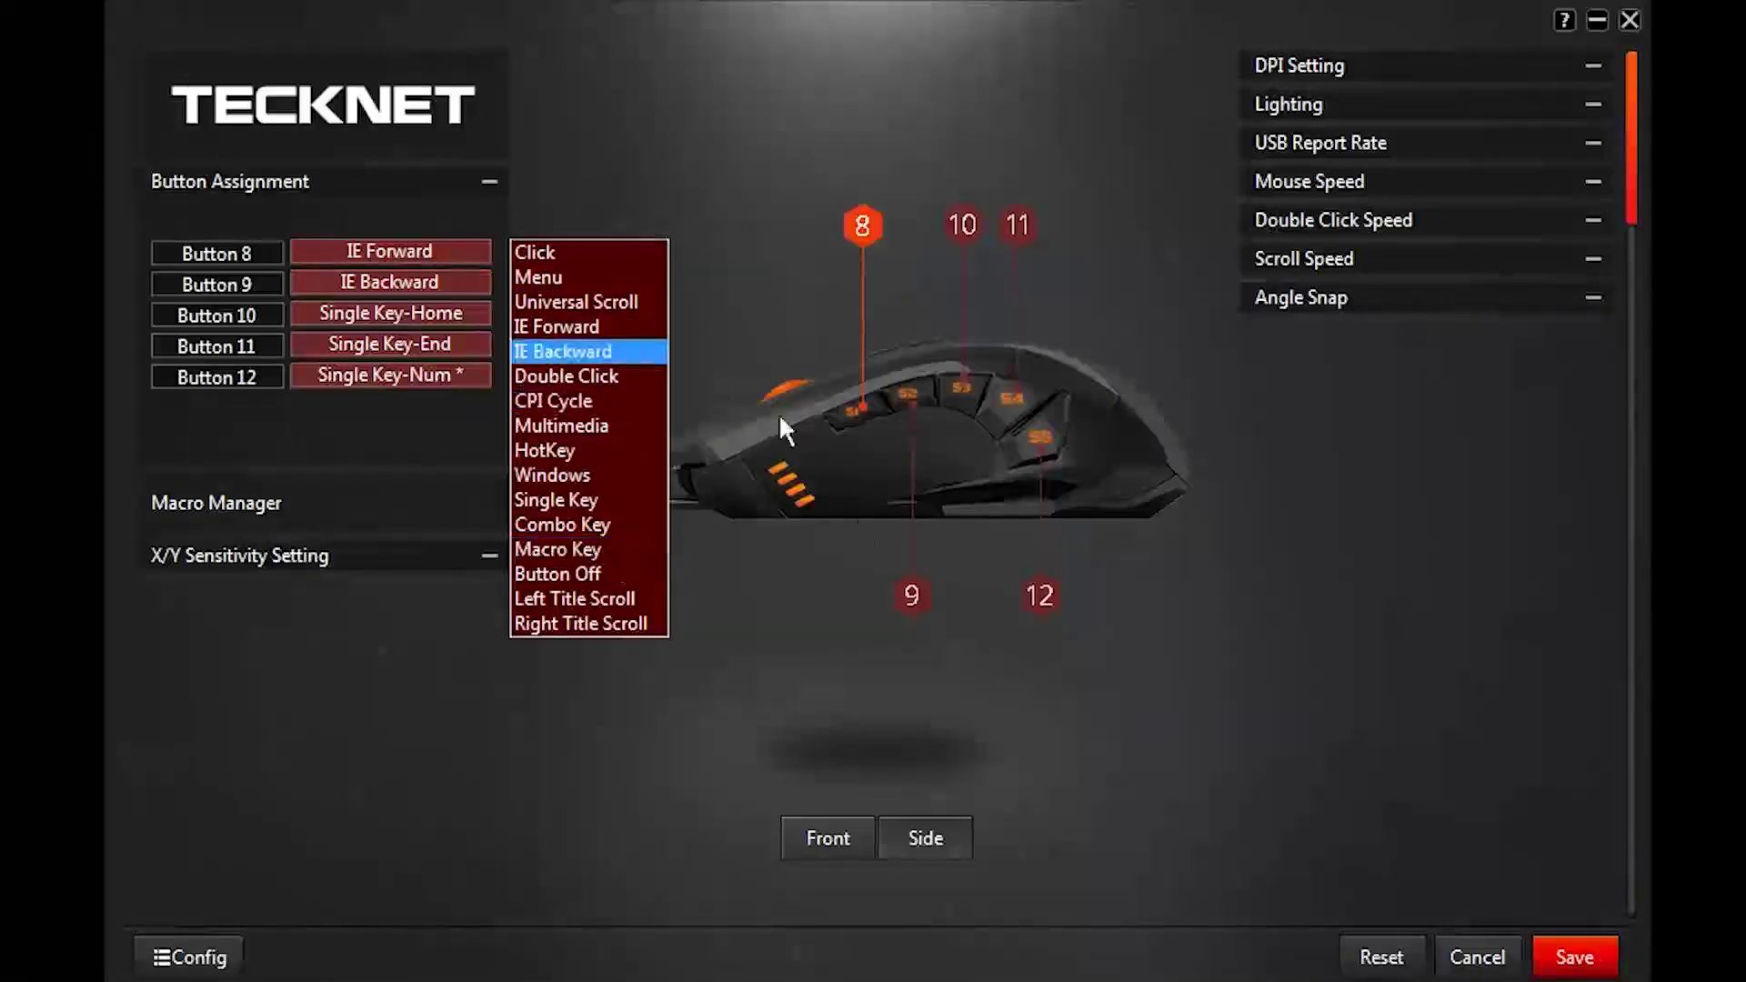
left_click(812, 662)
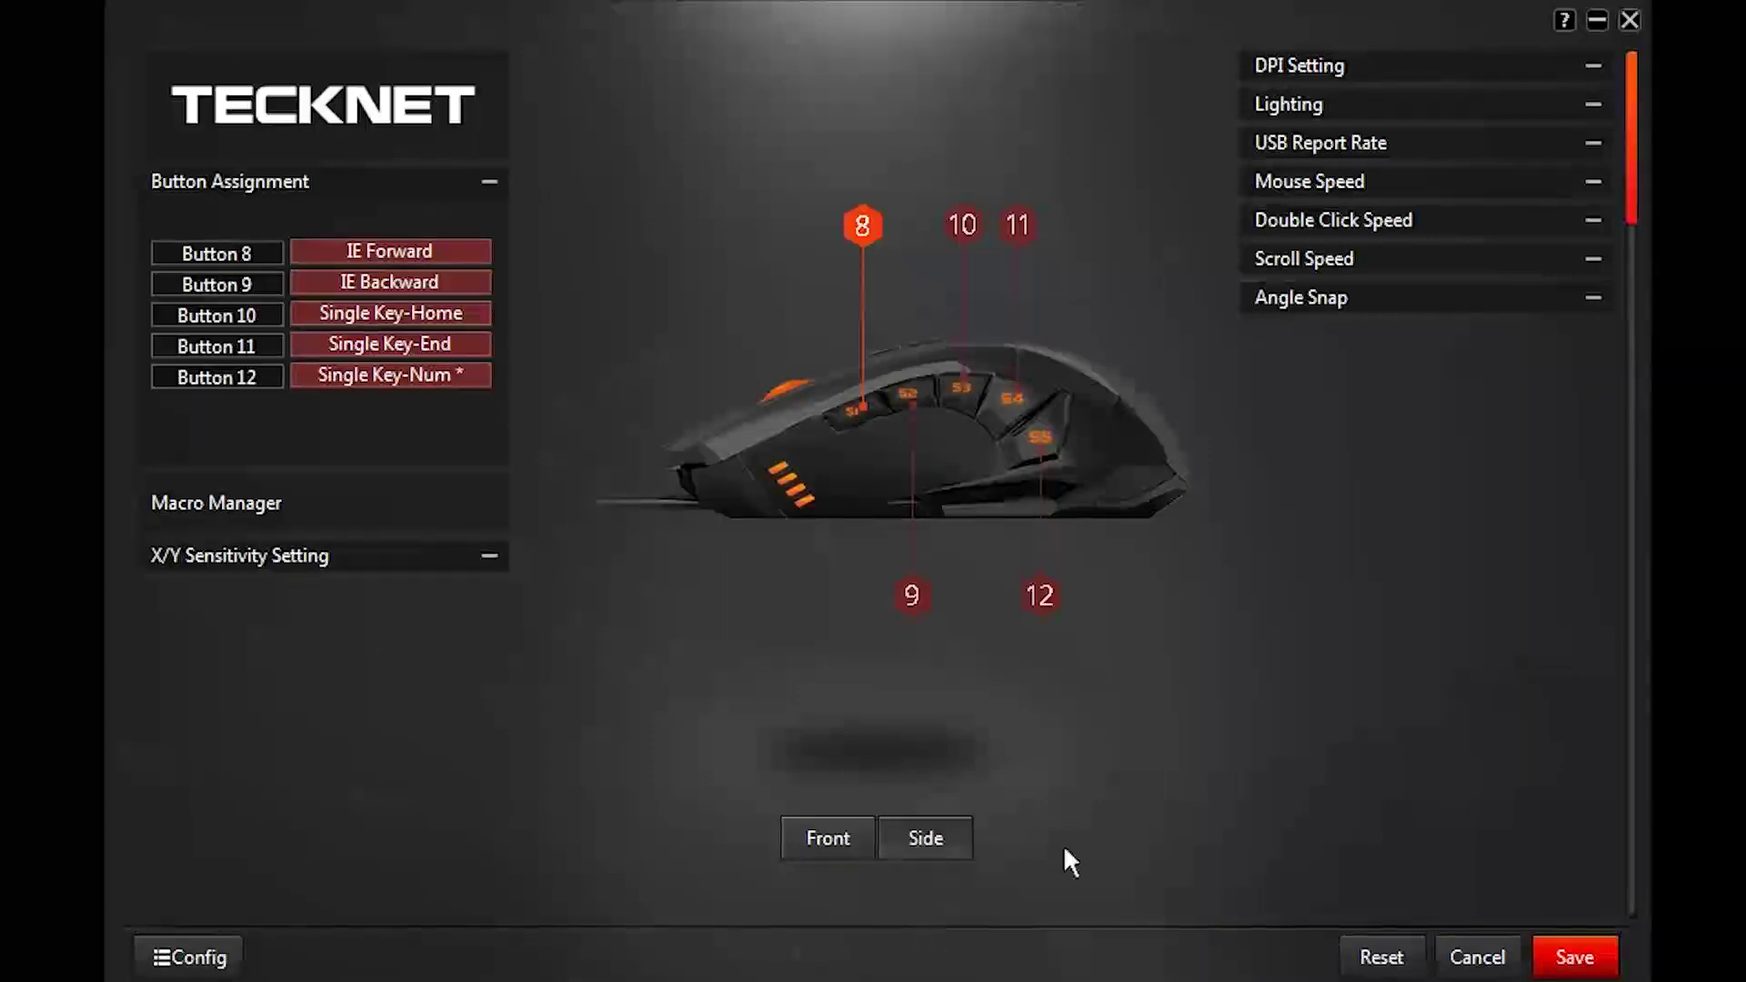
left_click(793, 840)
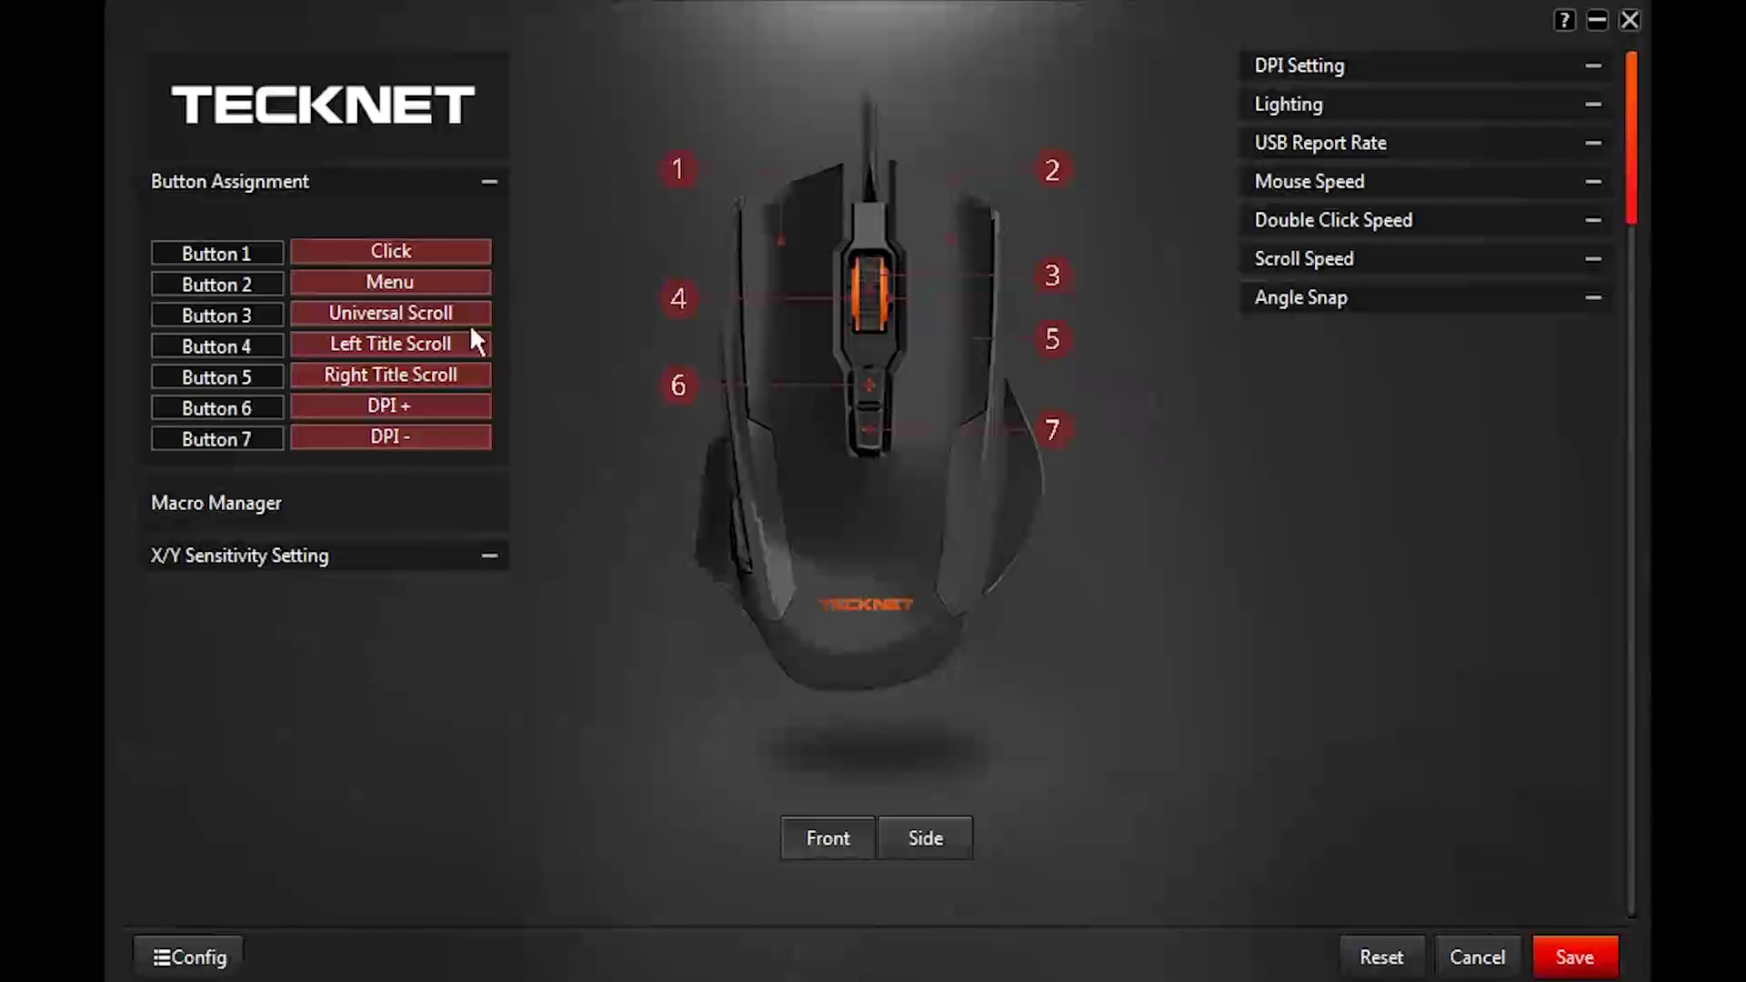
left_click(173, 957)
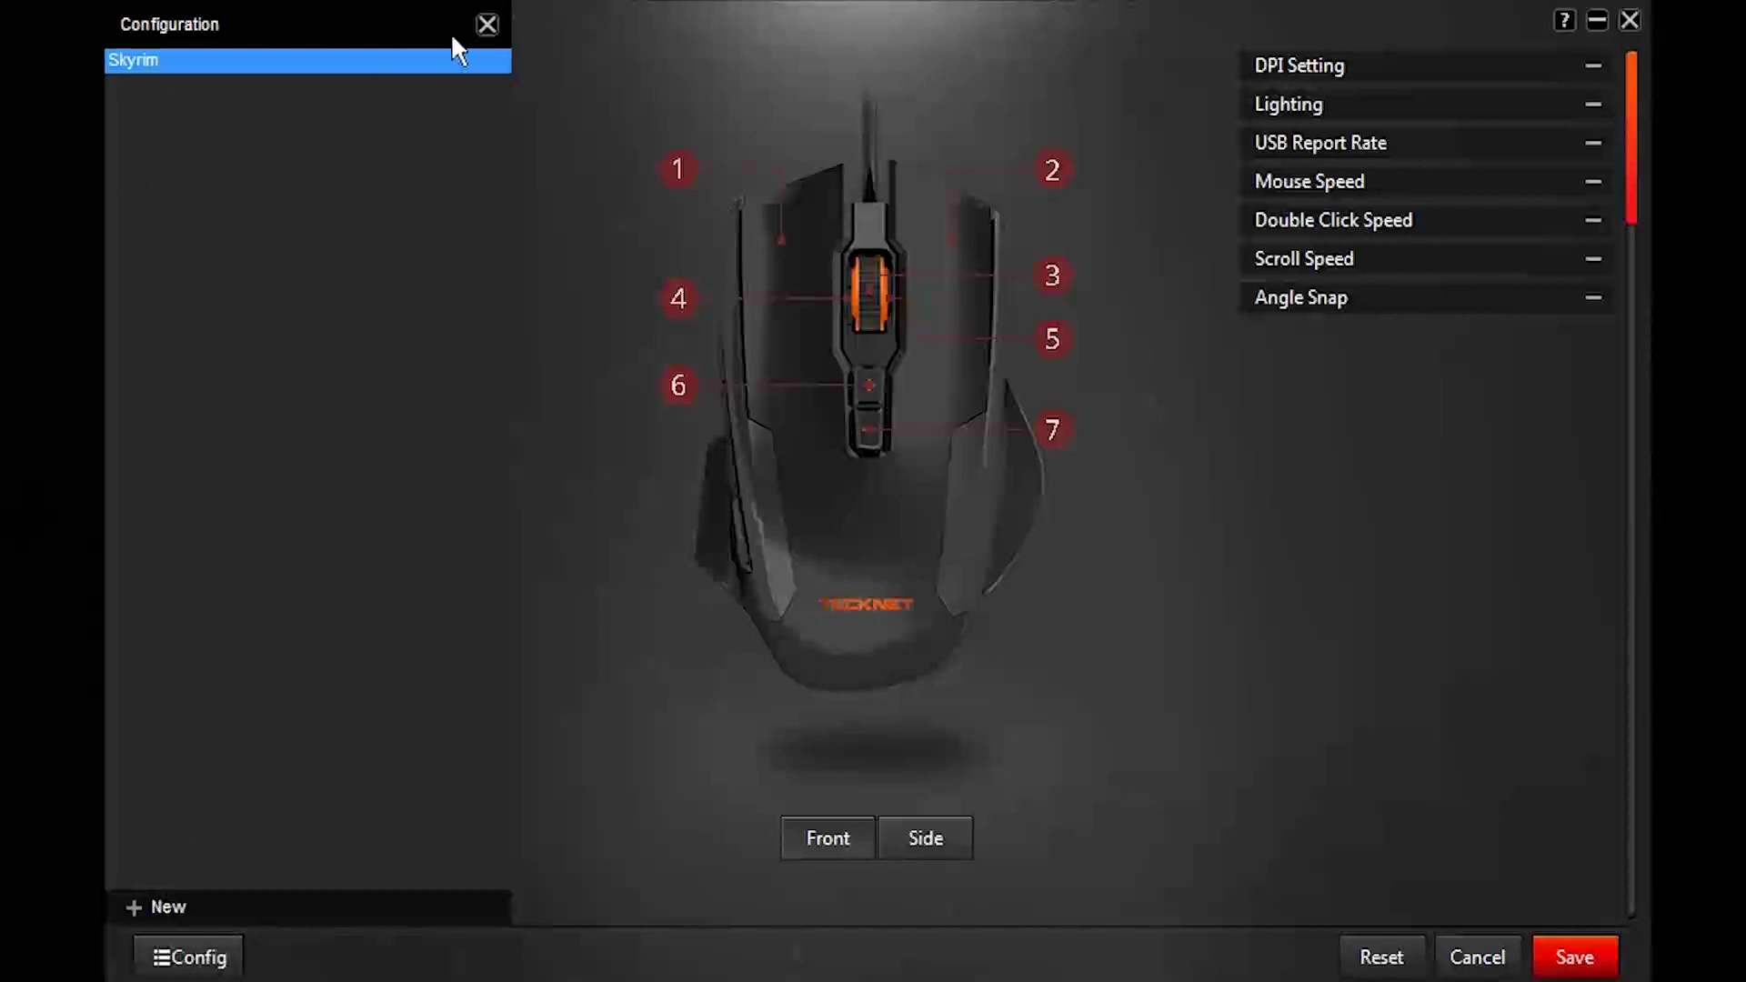
left_click(486, 26)
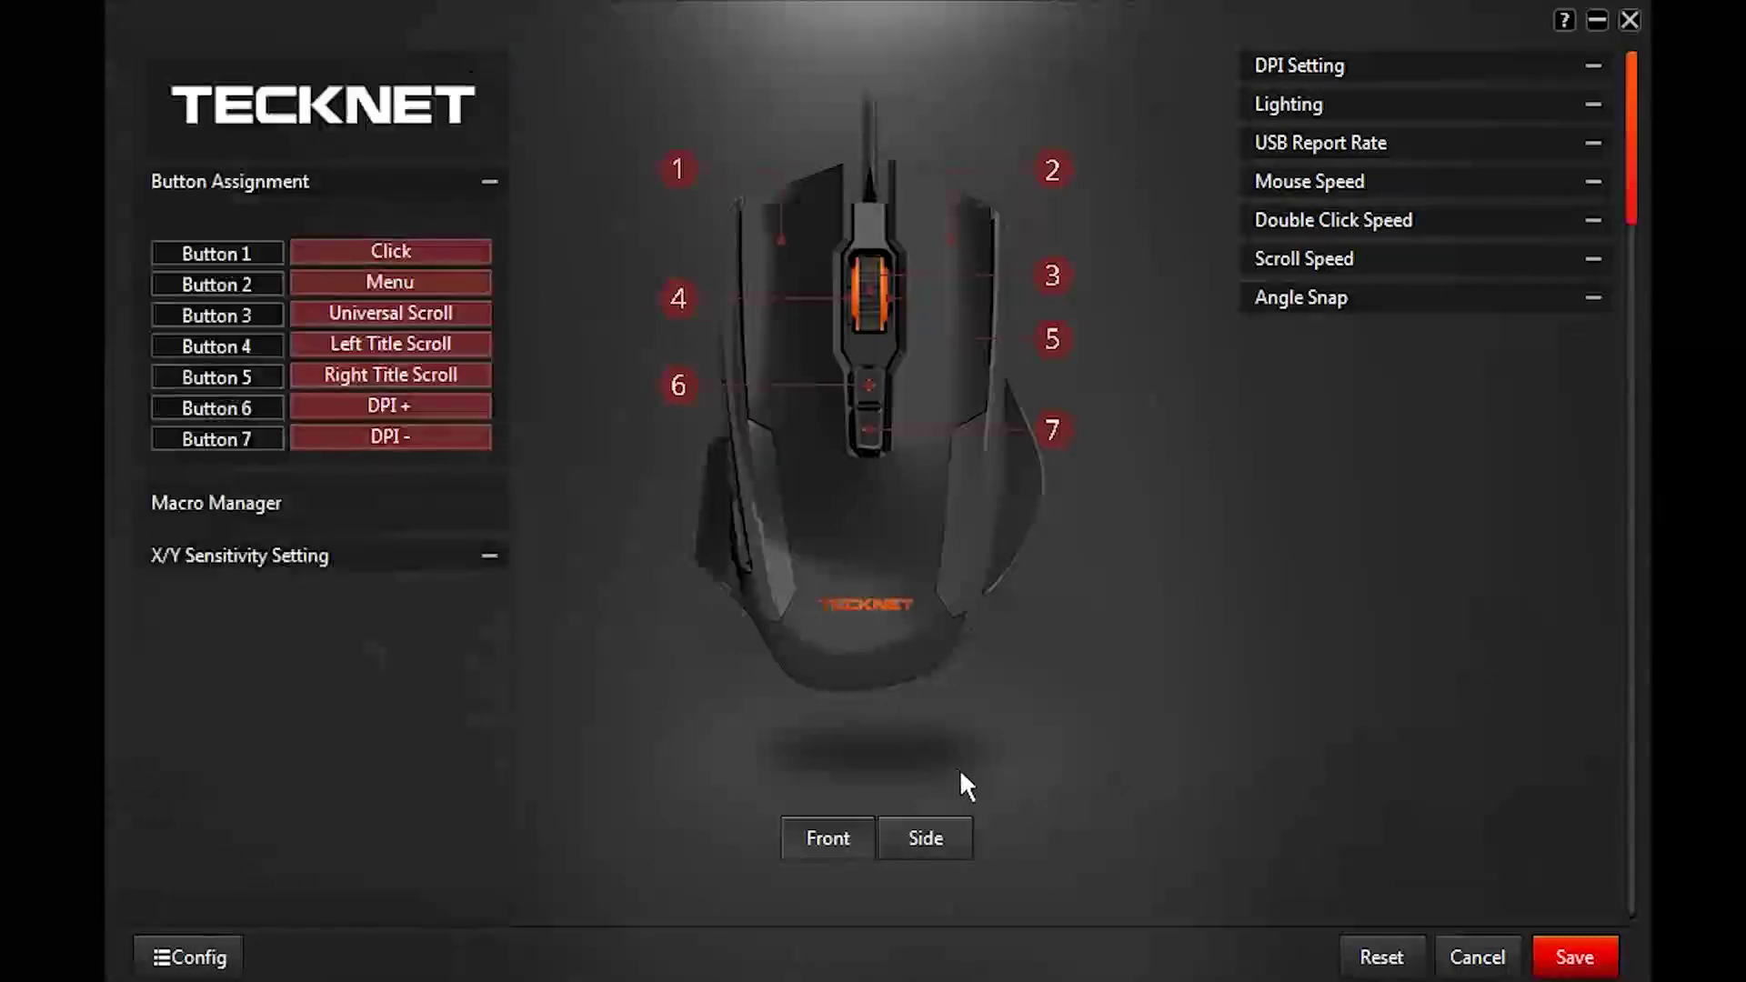
left_click(1569, 957)
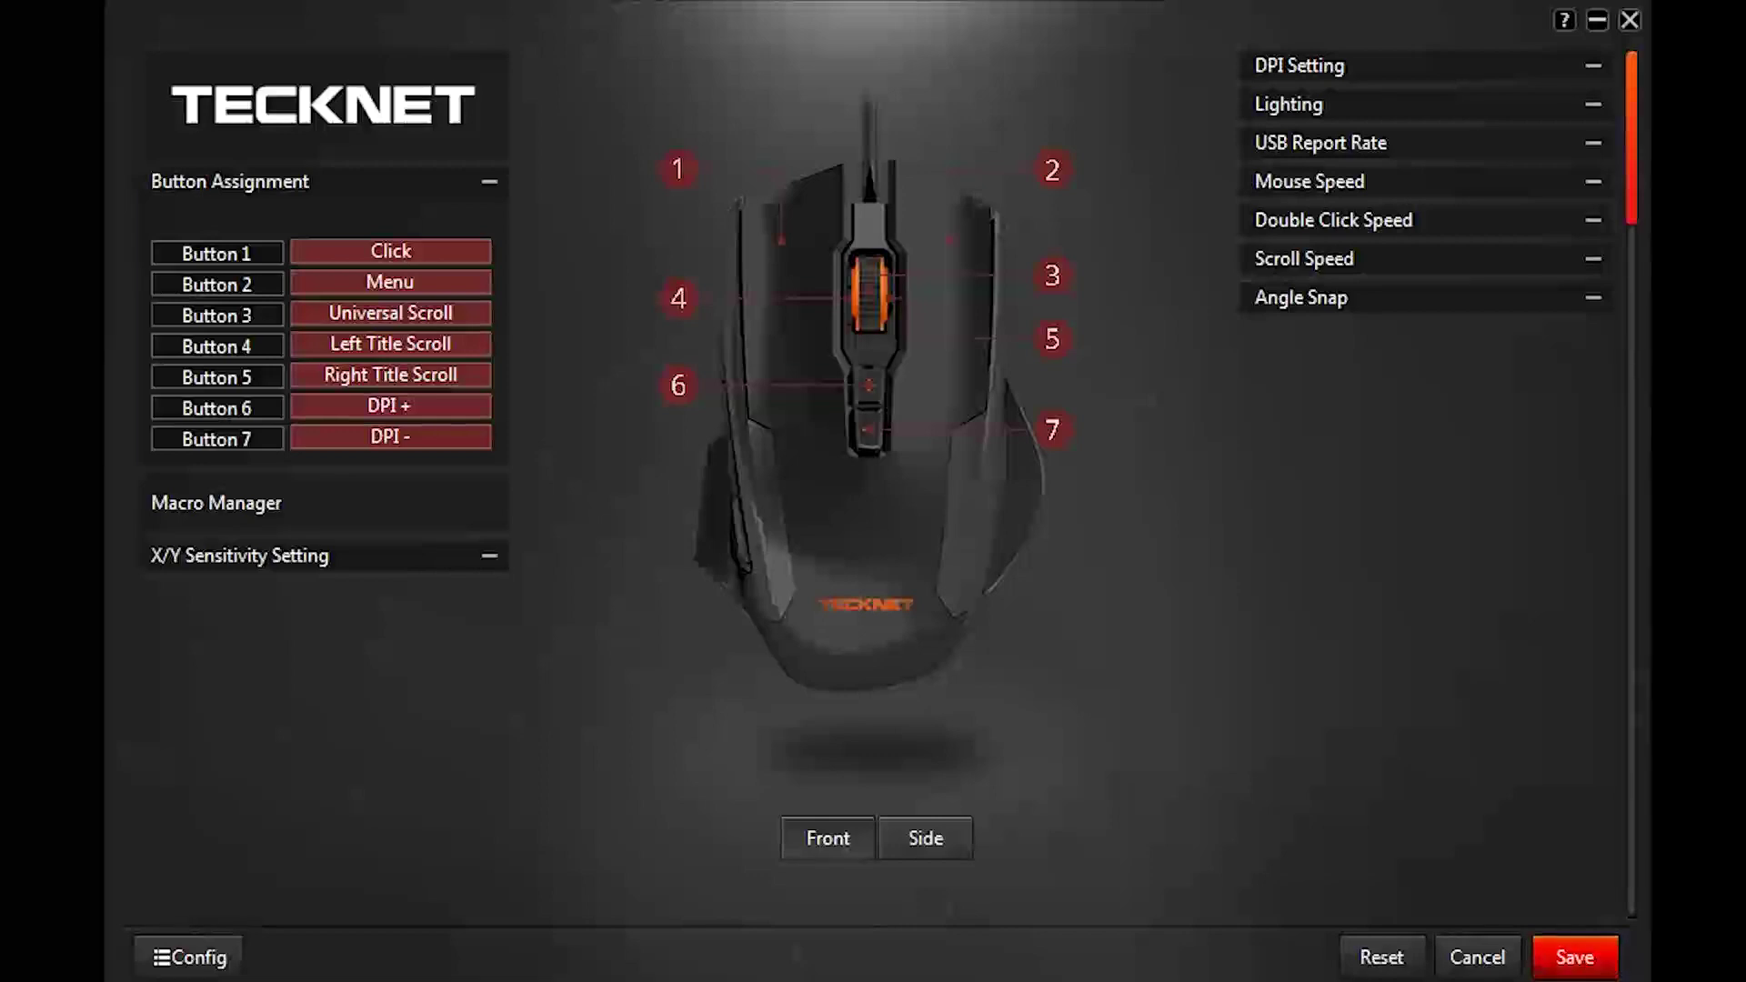